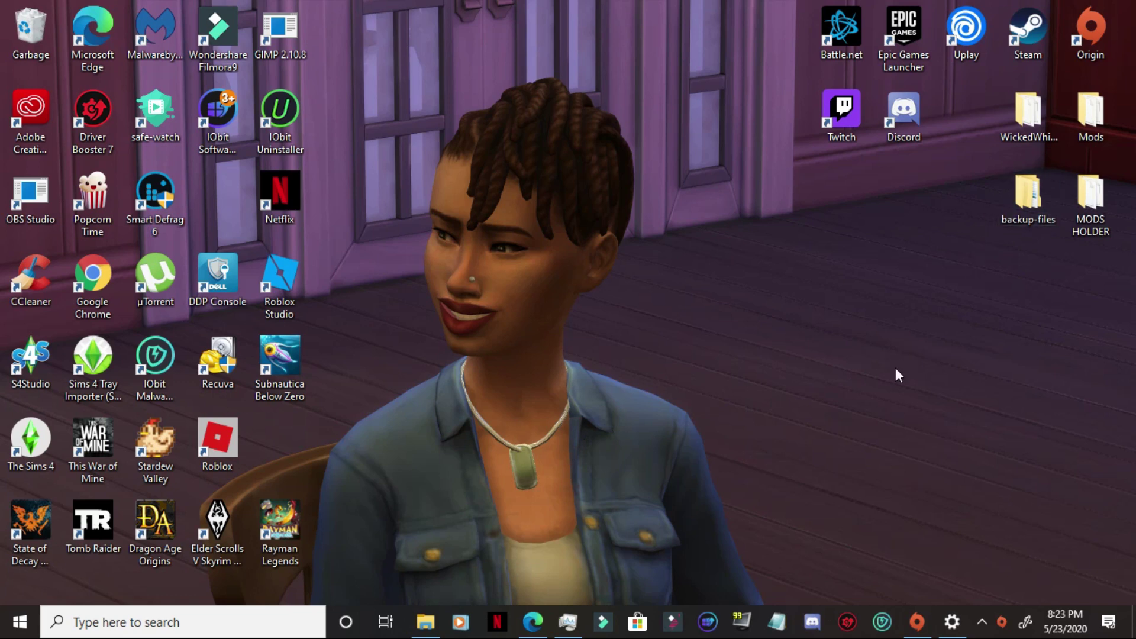
Switch to Origin, view the details of The Sims 4 Digital Deluxe in the game library, and minimize the window.
{"action": "left_click", "coordinate": [917, 621]}
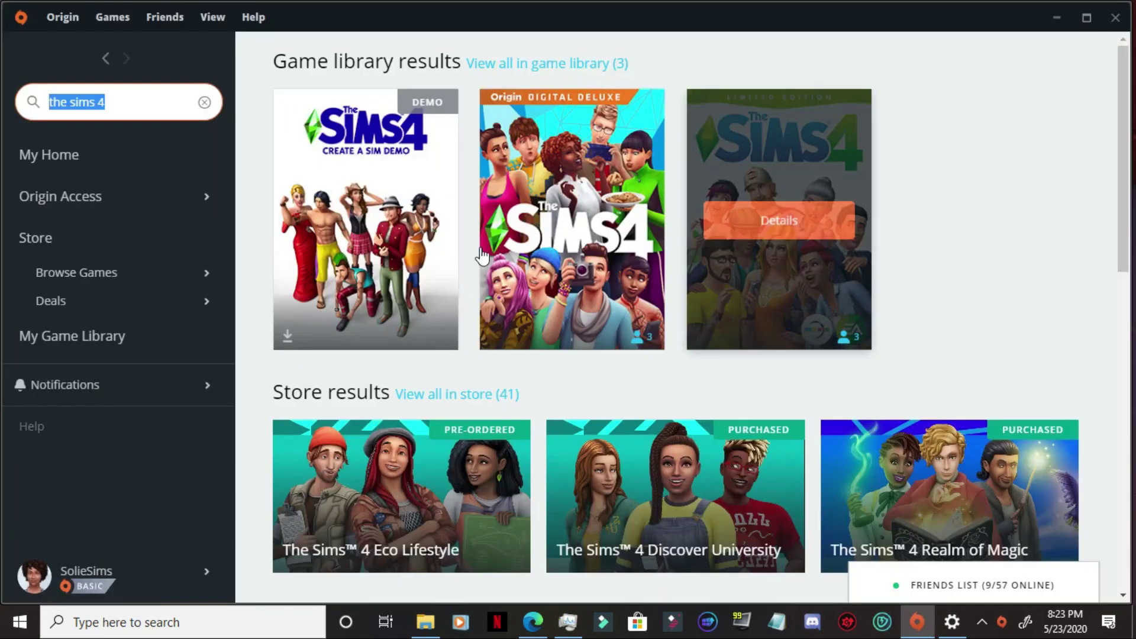
{"action": "left_click", "coordinate": [577, 219]}
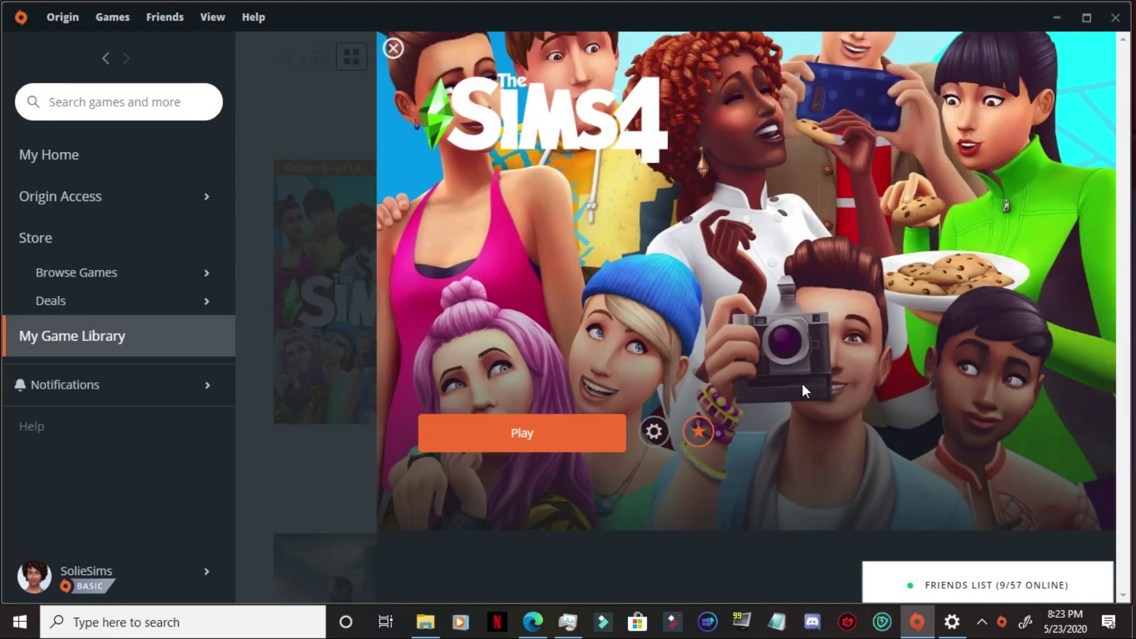
{"action": "left_click", "coordinate": [1056, 20]}
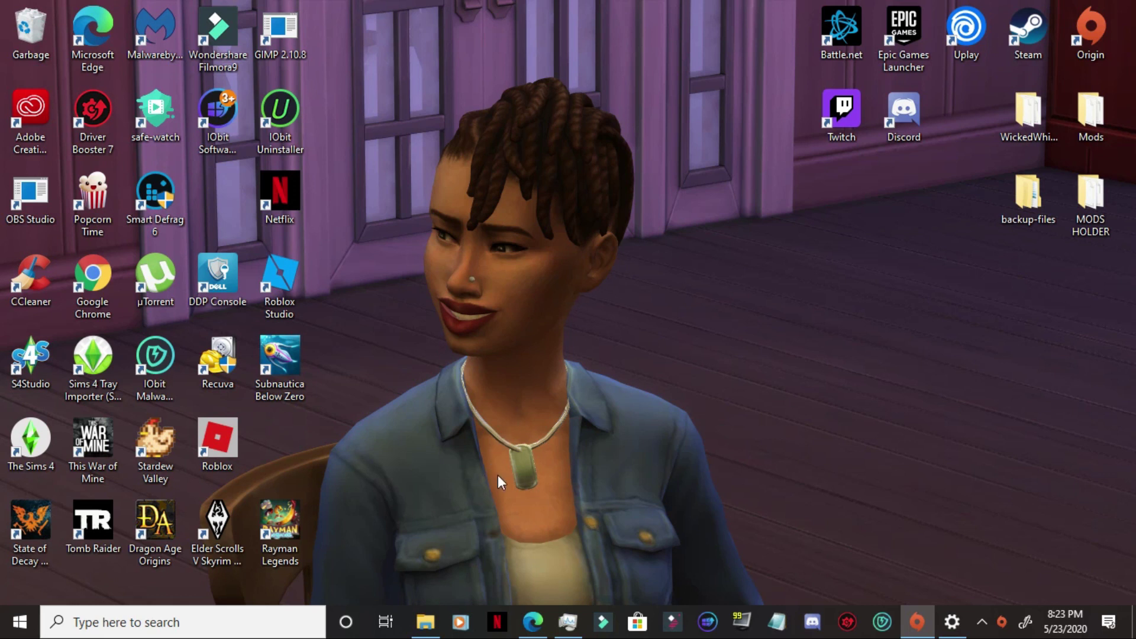
Open the Windows system settings to check the PC's device specifications, and close them.
{"action": "left_click", "coordinate": [24, 624]}
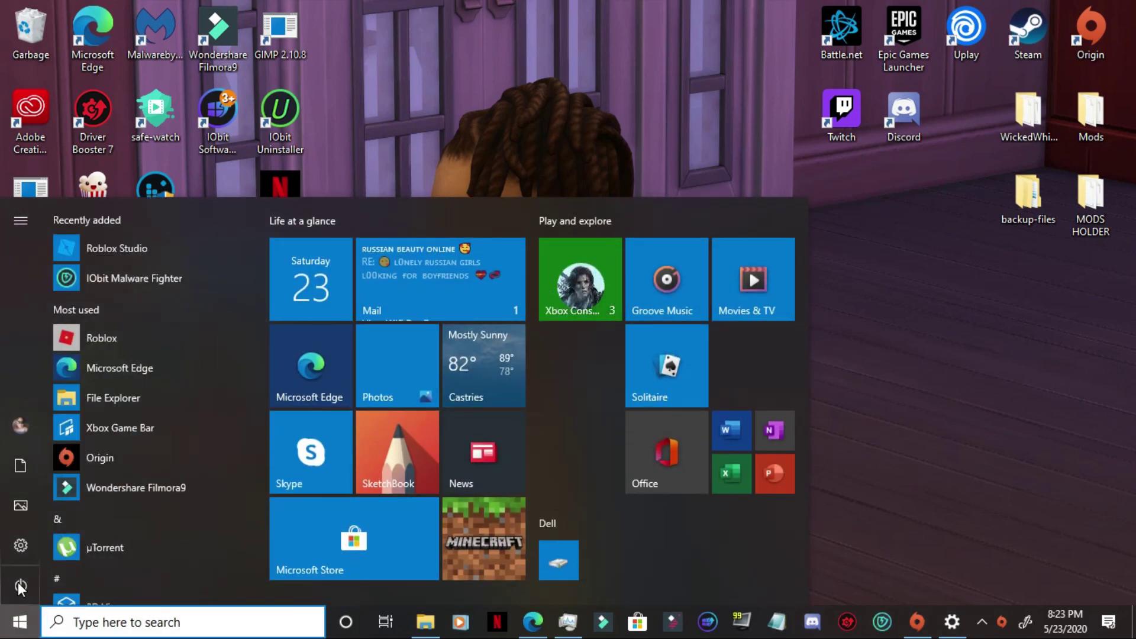
{"action": "left_click", "coordinate": [22, 548]}
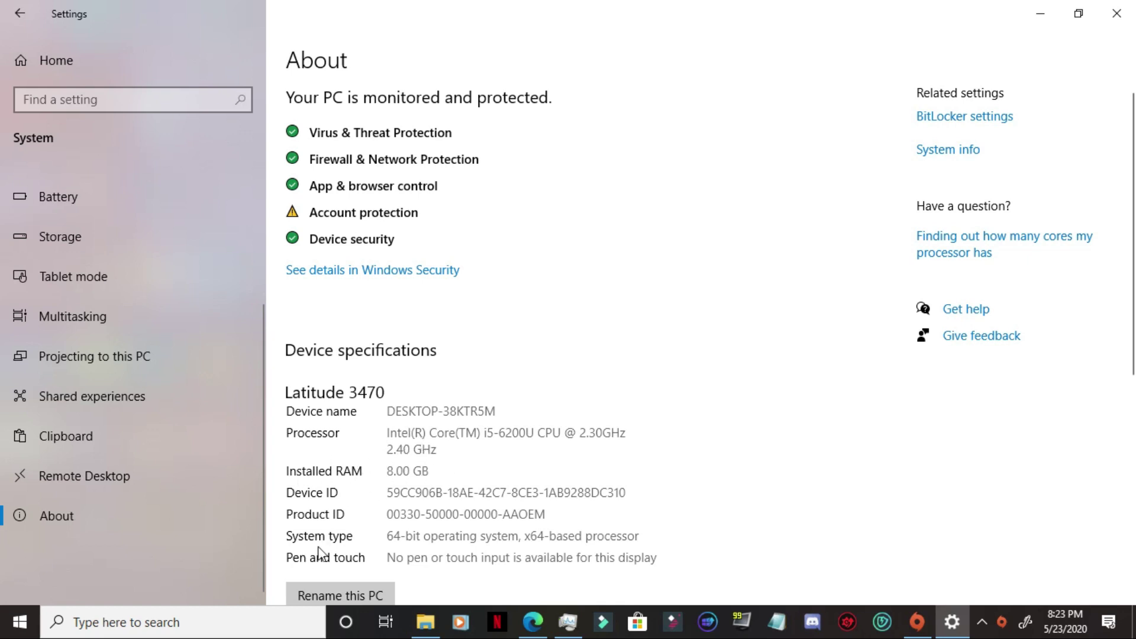
{"action": "left_click", "coordinate": [1116, 13]}
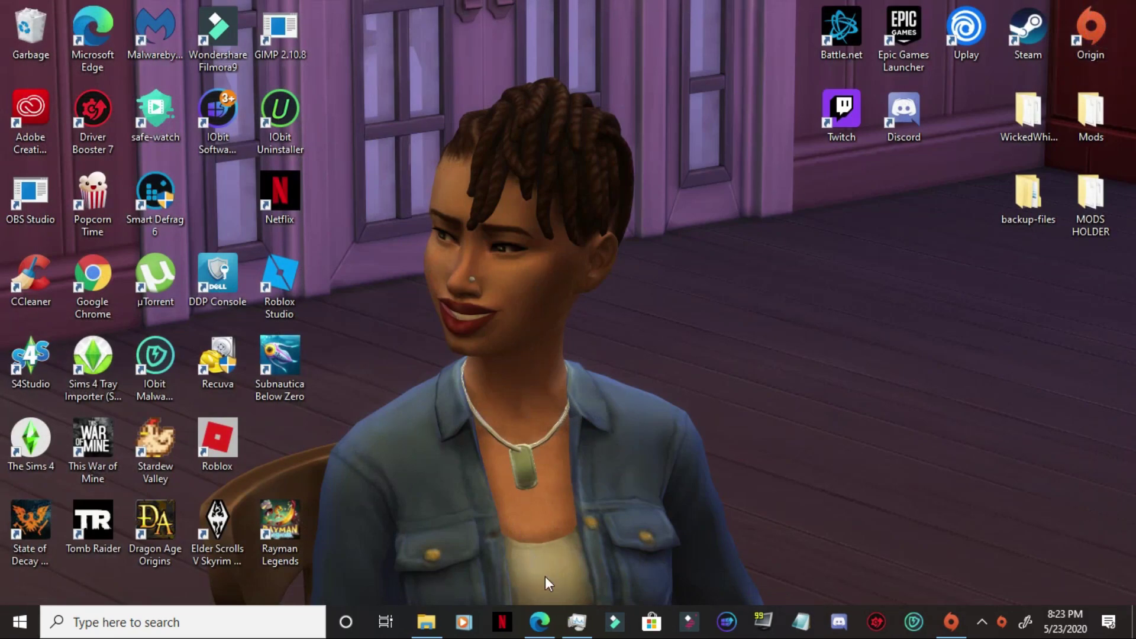
Switch to Microsoft Edge and run the Can You RUN It check for The Sims 4: Eco Lifestyle.
{"action": "left_click", "coordinate": [539, 621]}
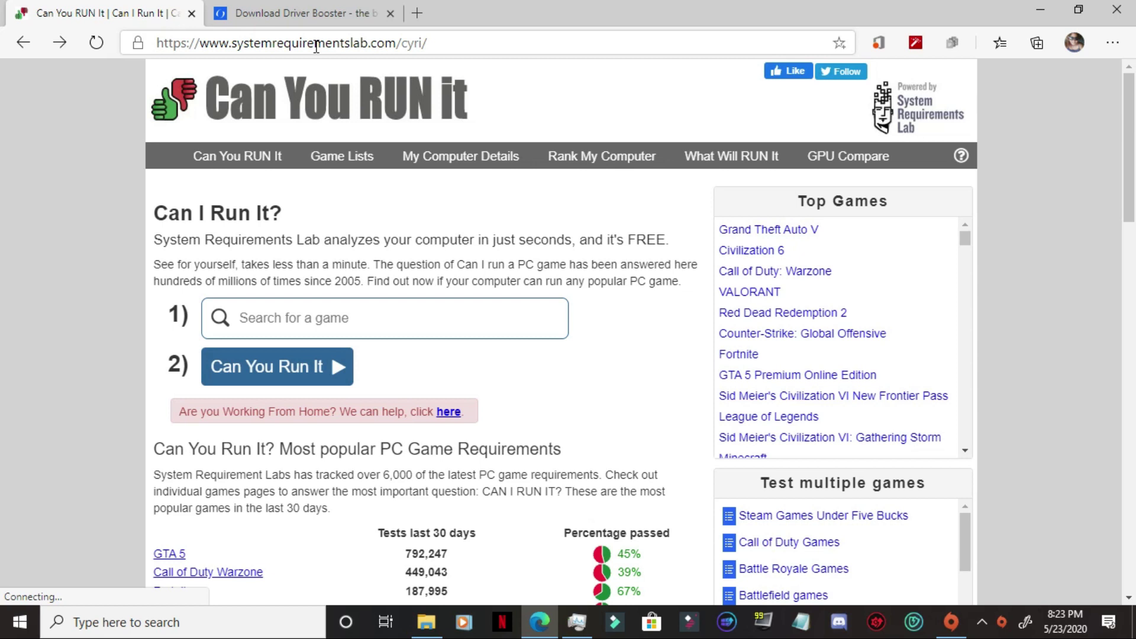
{"action": "left_click", "coordinate": [324, 318]}
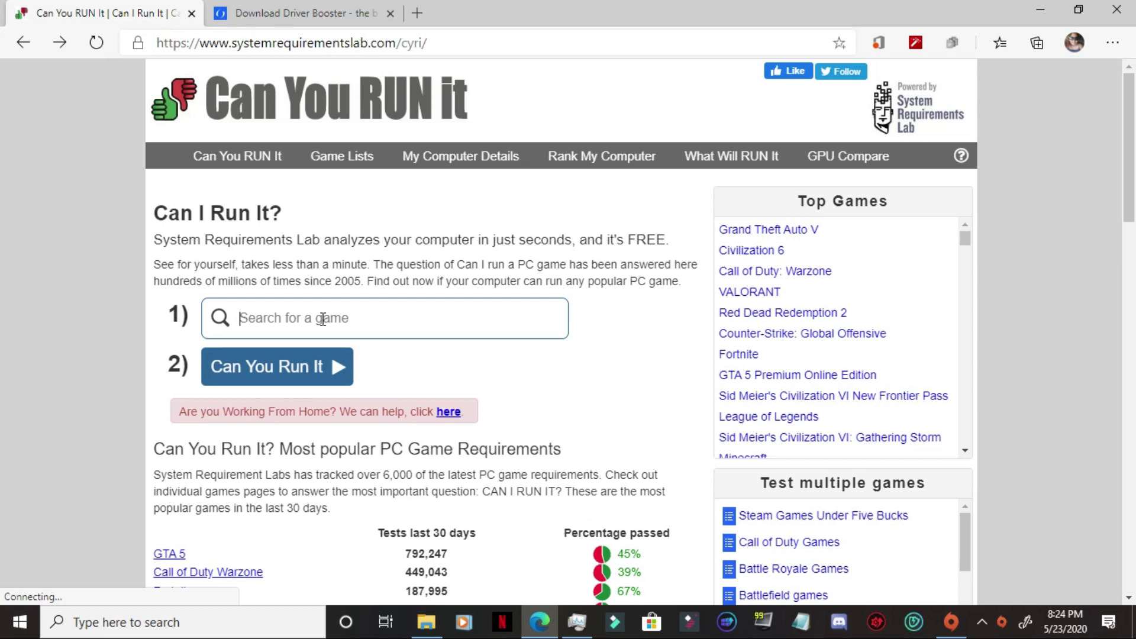
{"action": "type", "text": "the sims 4"}
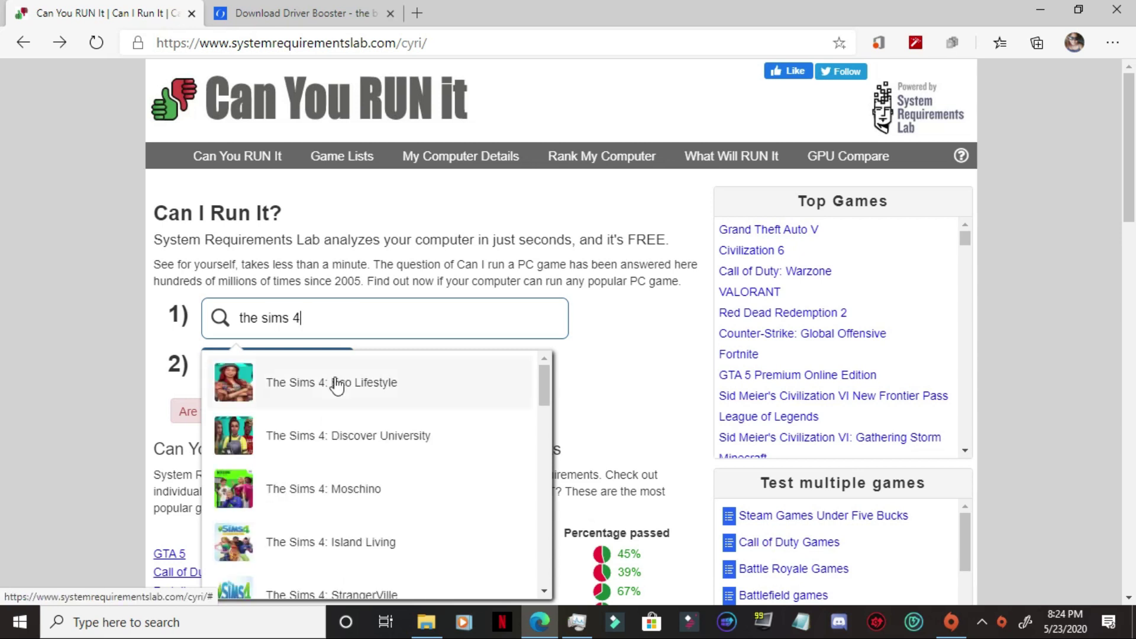
{"action": "left_click", "coordinate": [336, 384]}
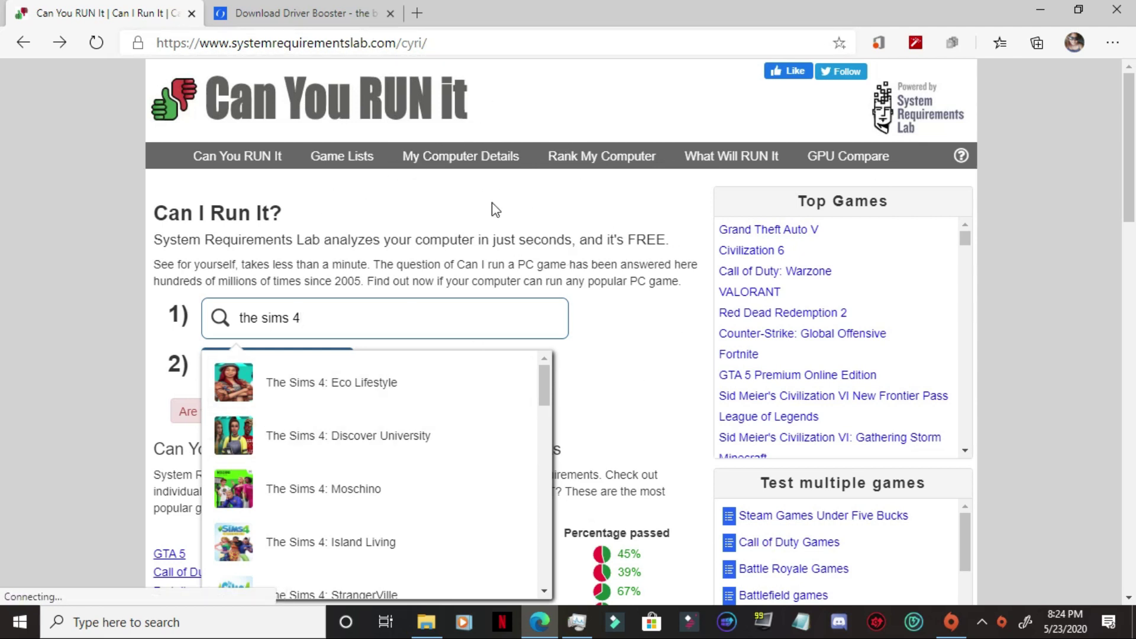
{"action": "left_click", "coordinate": [343, 390]}
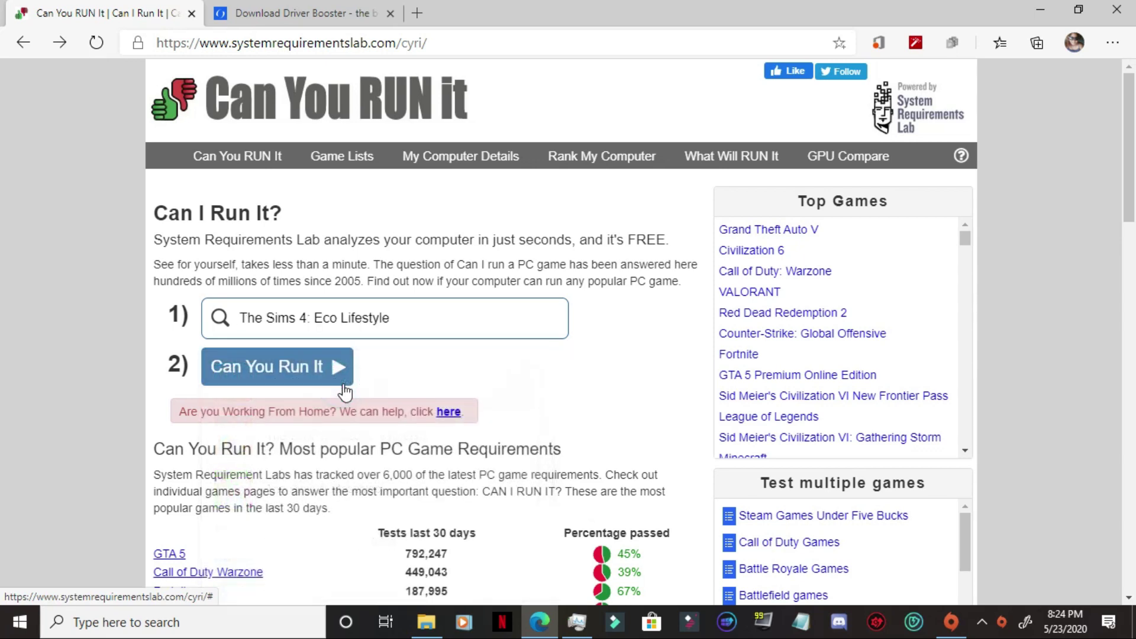
{"action": "left_click", "coordinate": [284, 376]}
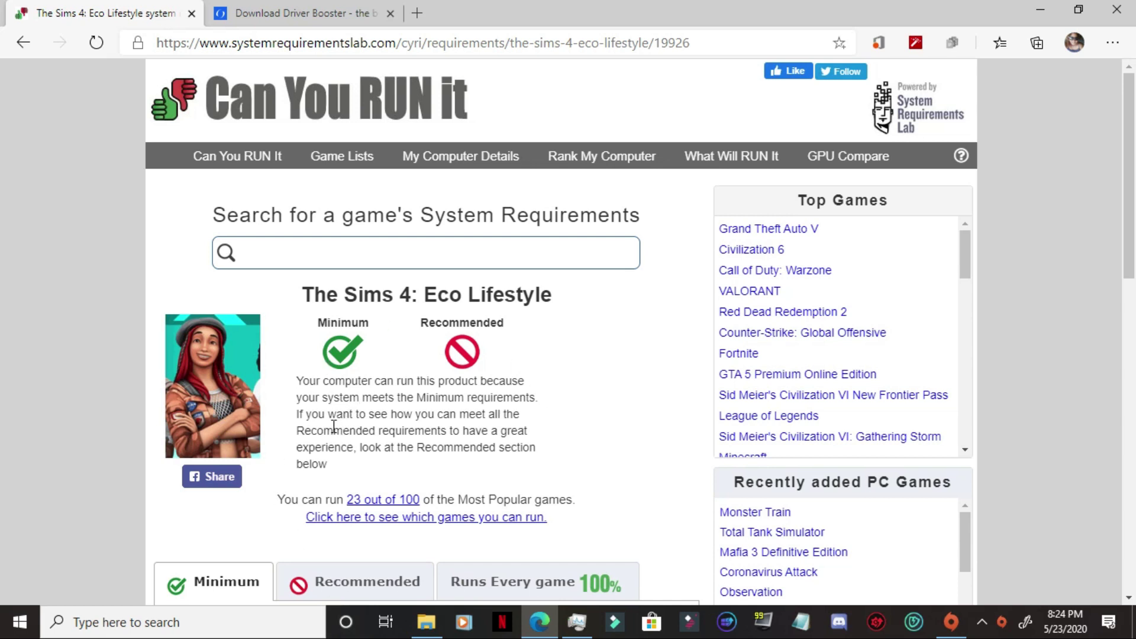
Switch to File Explorer, locate the System Requirements Lab Detection file in the Downloads folder, and minimize the window.
{"action": "left_click", "coordinate": [424, 629]}
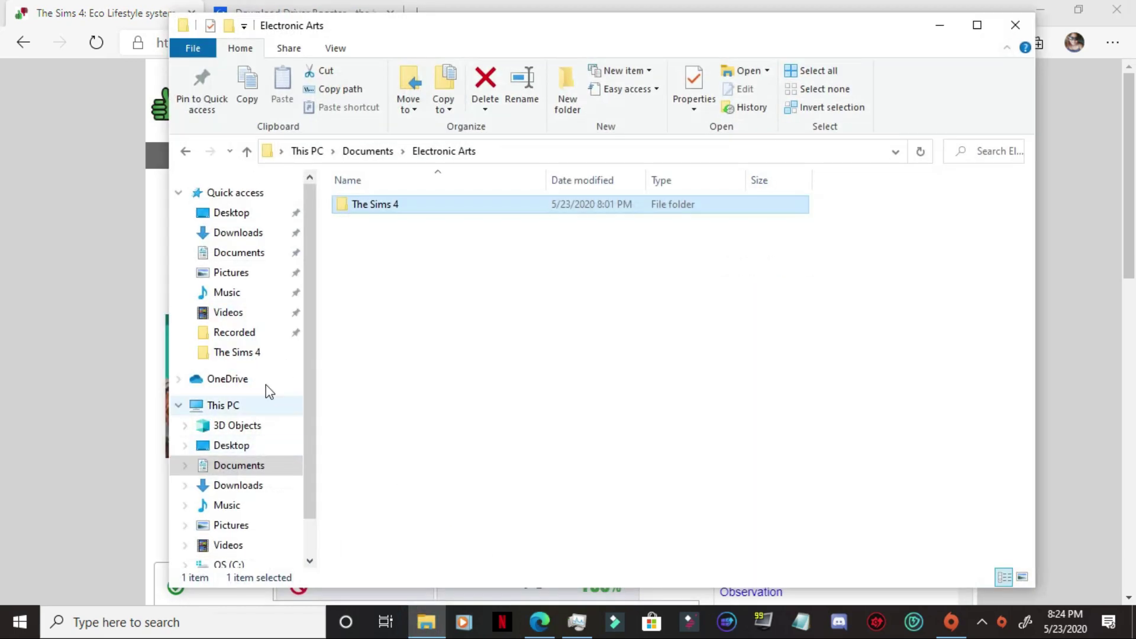
{"action": "left_click", "coordinate": [228, 235]}
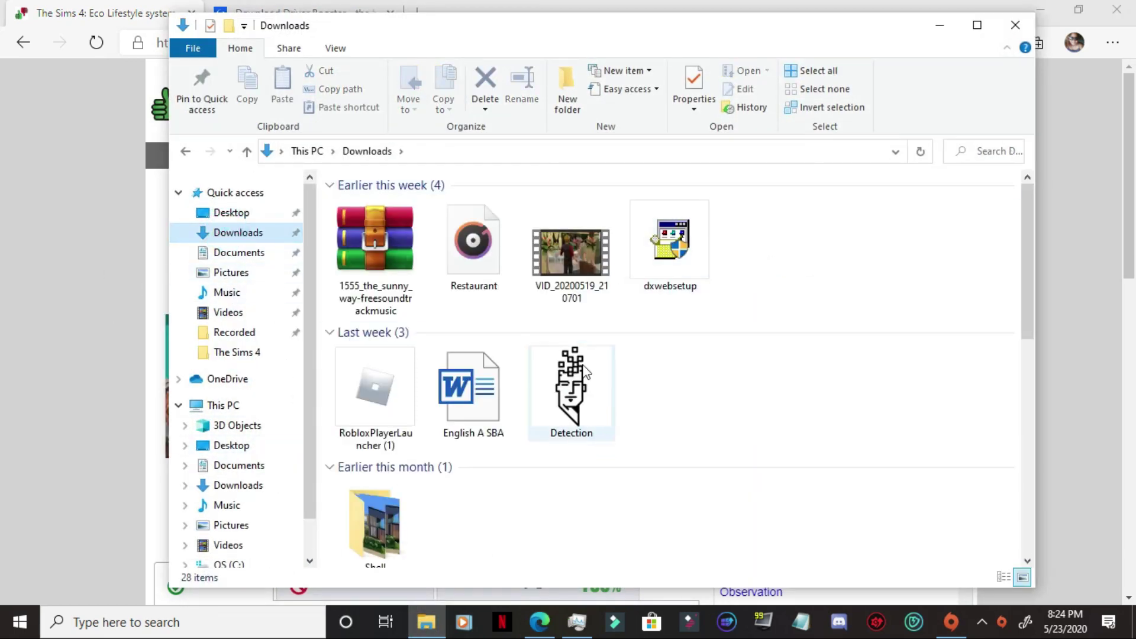
{"action": "mouse_move", "coordinate": [595, 406]}
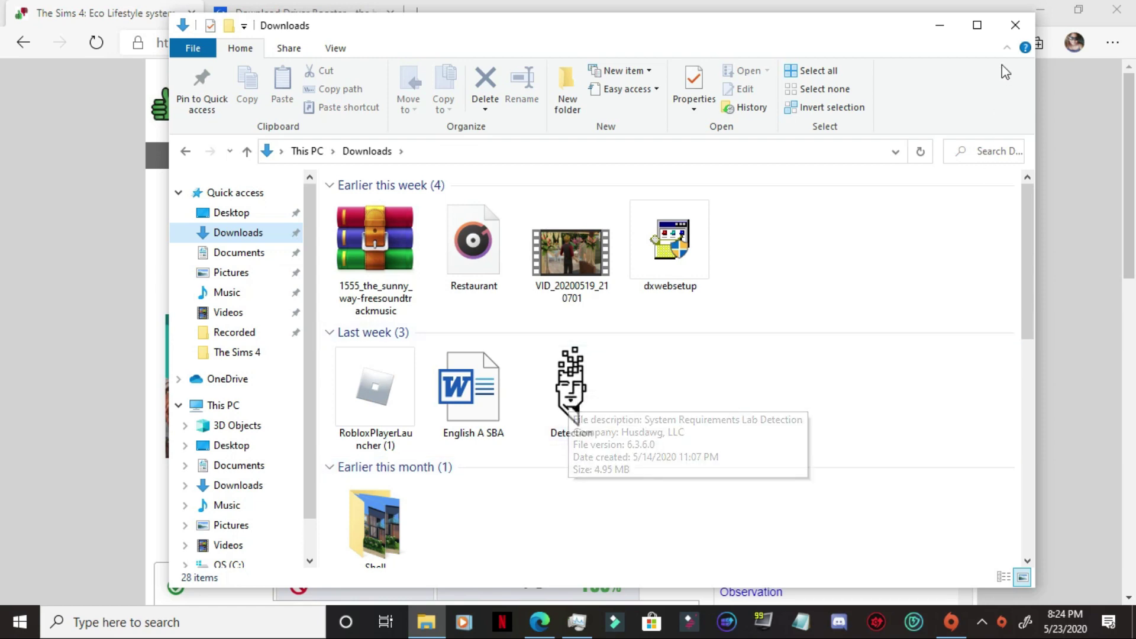
{"action": "left_click", "coordinate": [939, 25]}
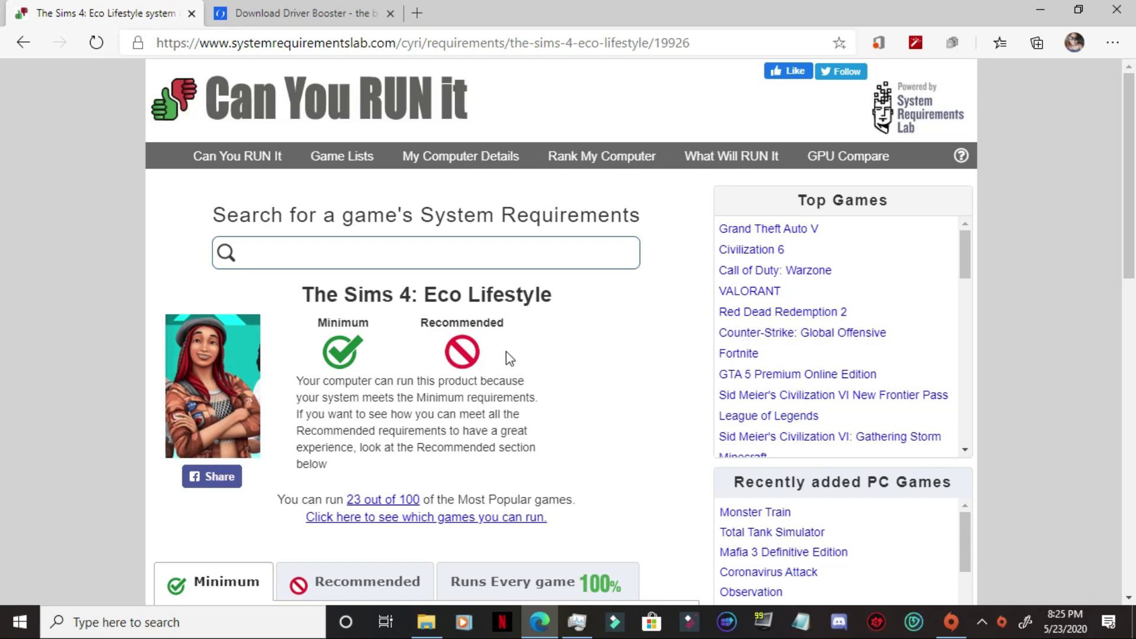
Examine the Minimum and Recommended requirement results for The Sims 4: Eco Lifestyle, and minimize the browser.
{"action": "scroll", "coordinate": [606, 350], "scroll_direction": "down", "scroll_amount": 3}
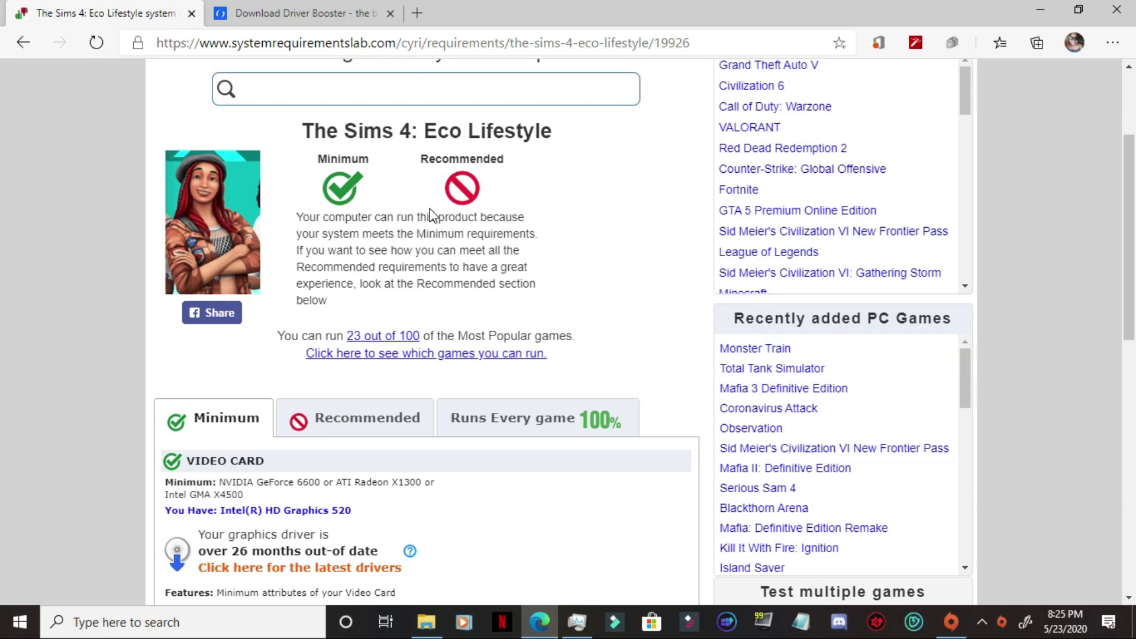
{"action": "scroll", "coordinate": [521, 500], "scroll_direction": "down", "scroll_amount": 5}
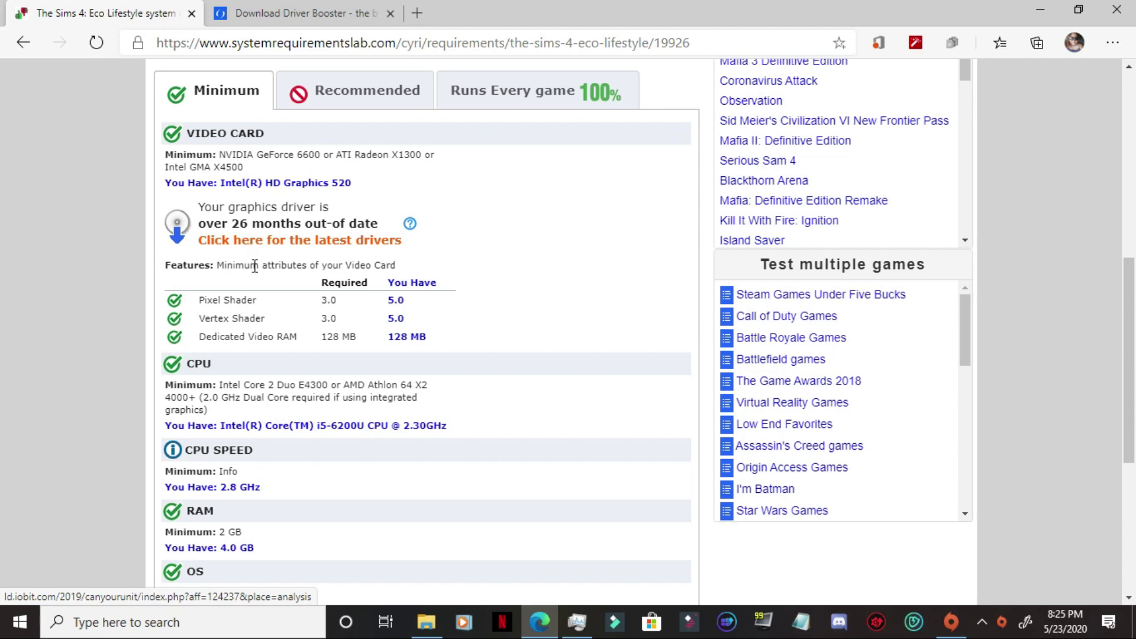
{"action": "left_click", "coordinate": [349, 89]}
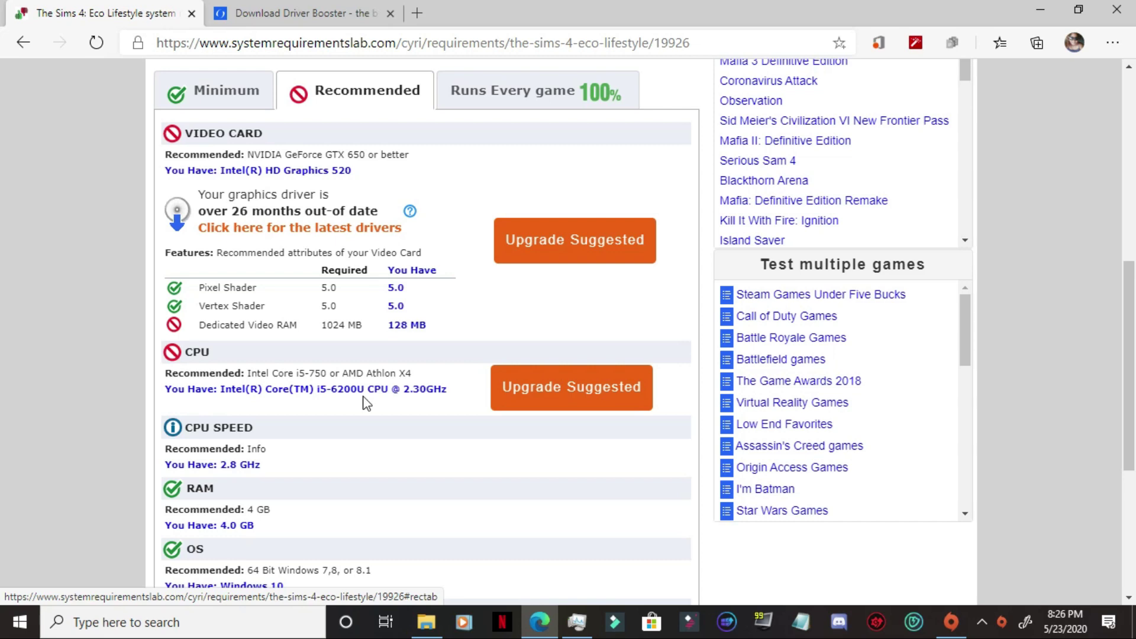
{"action": "scroll", "coordinate": [365, 404], "scroll_direction": "down", "scroll_amount": 5}
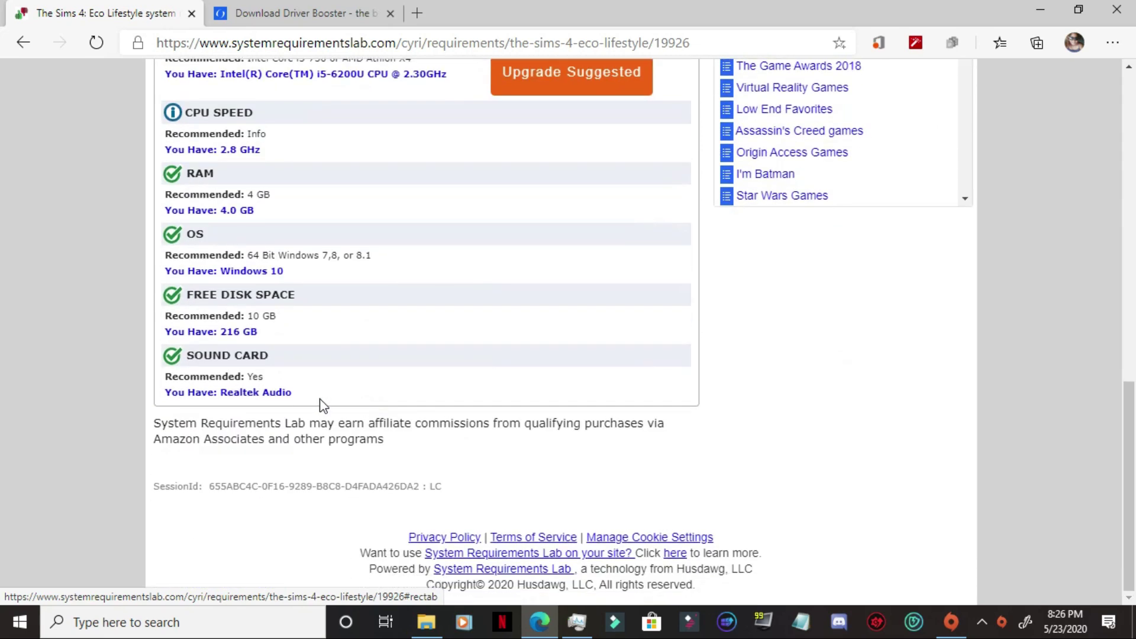
{"action": "scroll", "coordinate": [225, 347], "scroll_direction": "up", "scroll_amount": 5}
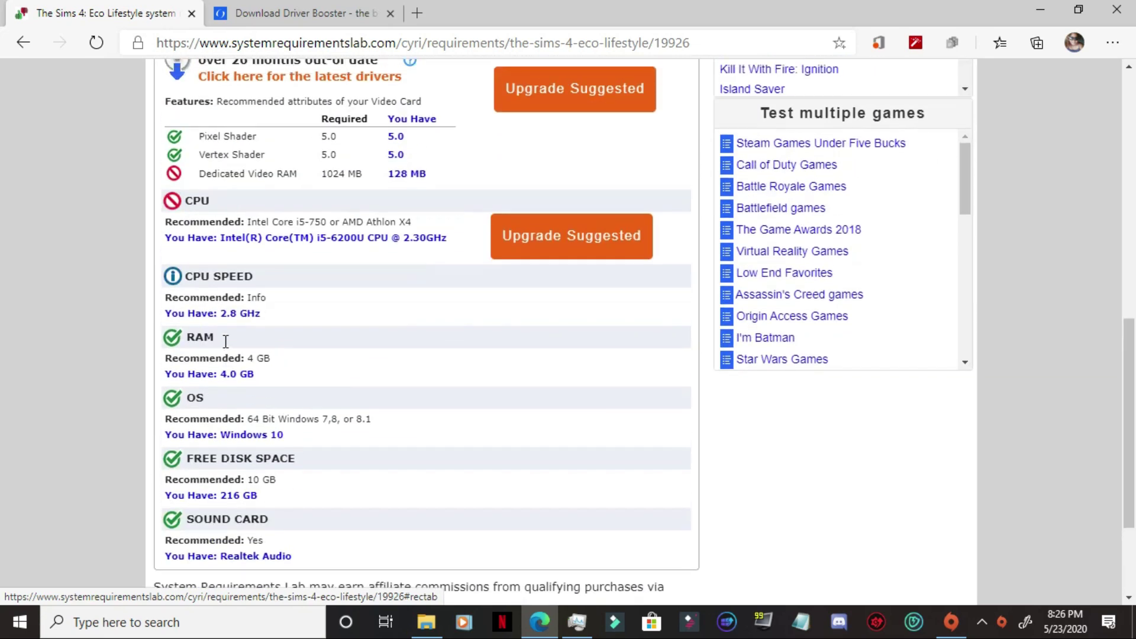
{"action": "scroll", "coordinate": [288, 459], "scroll_direction": "up", "scroll_amount": 4}
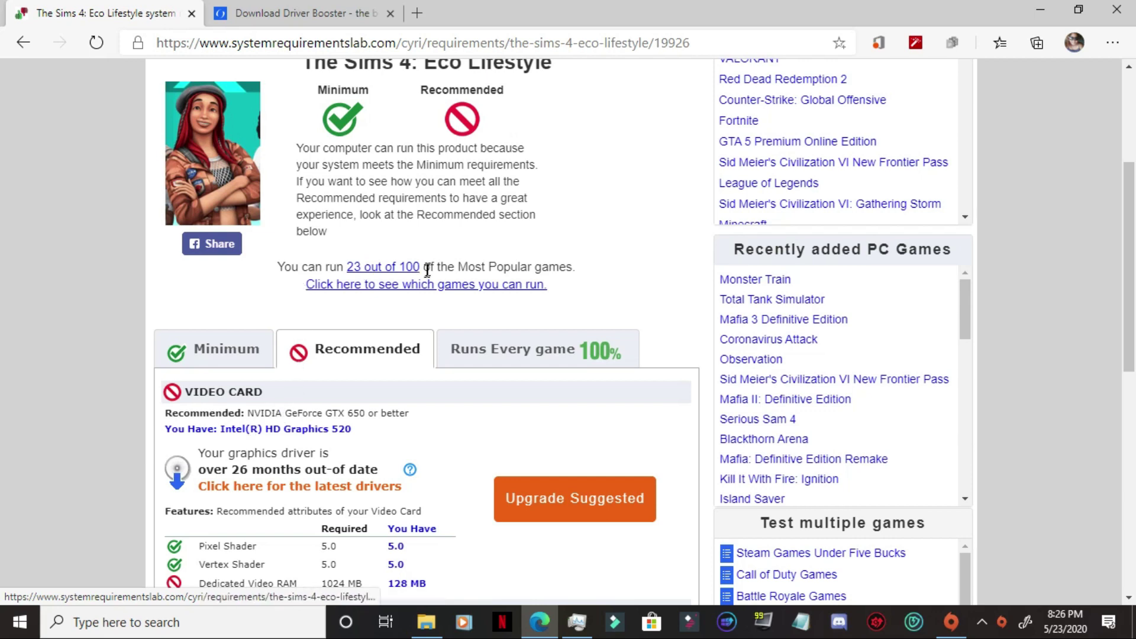
{"action": "scroll", "coordinate": [424, 292], "scroll_direction": "up", "scroll_amount": 3}
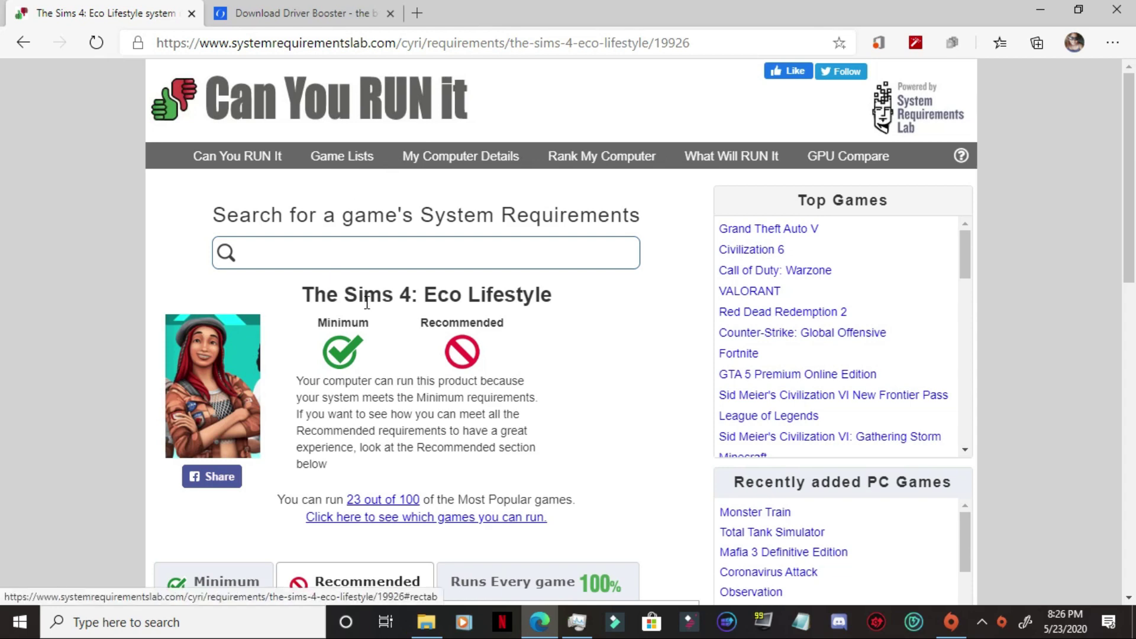
{"action": "scroll", "coordinate": [367, 303], "scroll_direction": "down", "scroll_amount": 3}
{"action": "scroll", "coordinate": [363, 299], "scroll_direction": "up", "scroll_amount": 3}
{"action": "left_click", "coordinate": [1040, 9]}
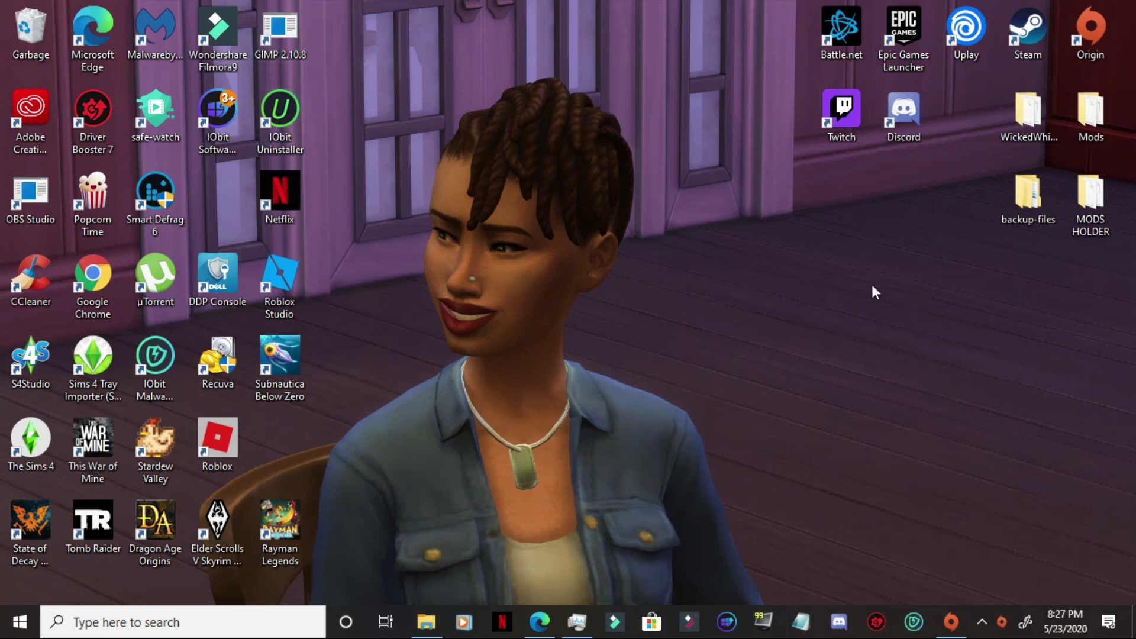
{"action": "left_click", "coordinate": [539, 621]}
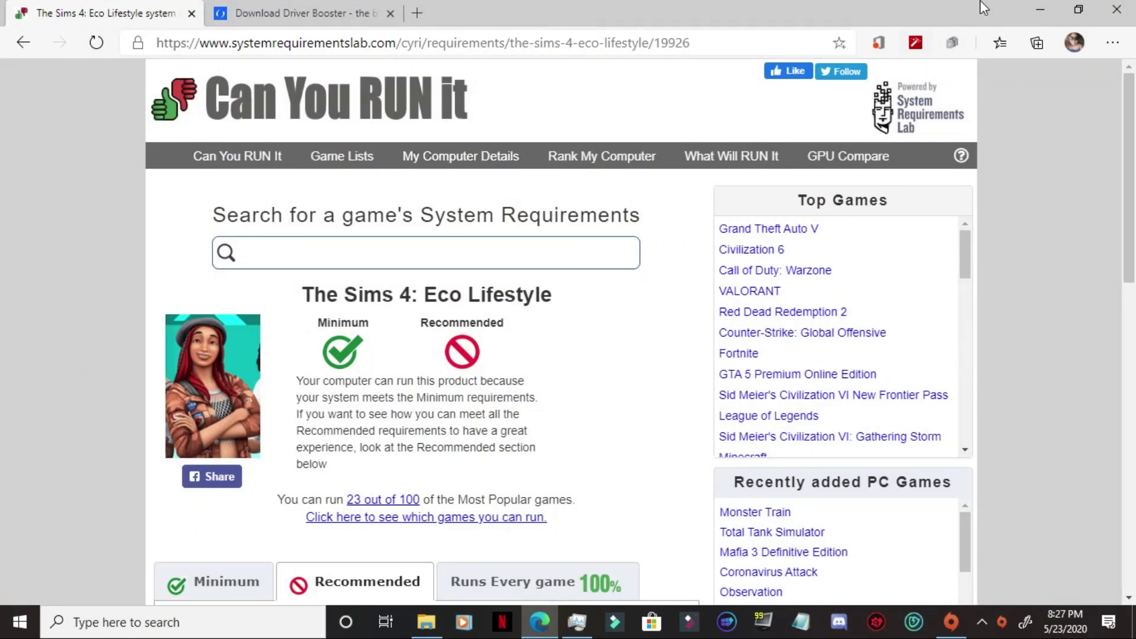
{"action": "left_click", "coordinate": [1042, 11]}
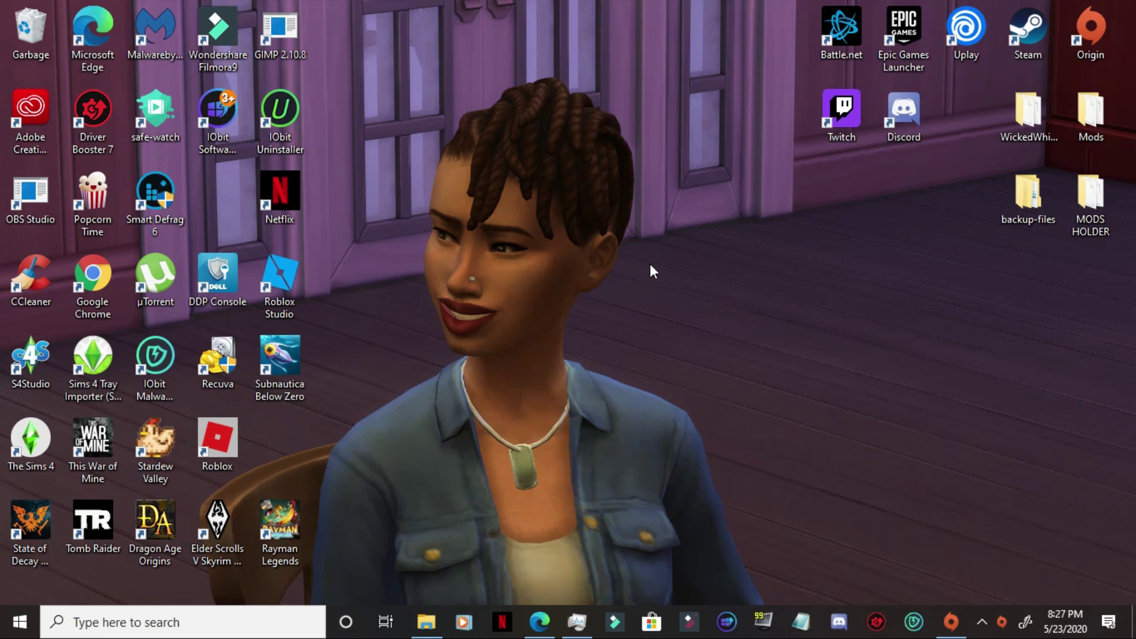
Switch to Origin, set it to offline mode, close the game details of The Sims 4, and minimize the window.
{"action": "left_click", "coordinate": [950, 621]}
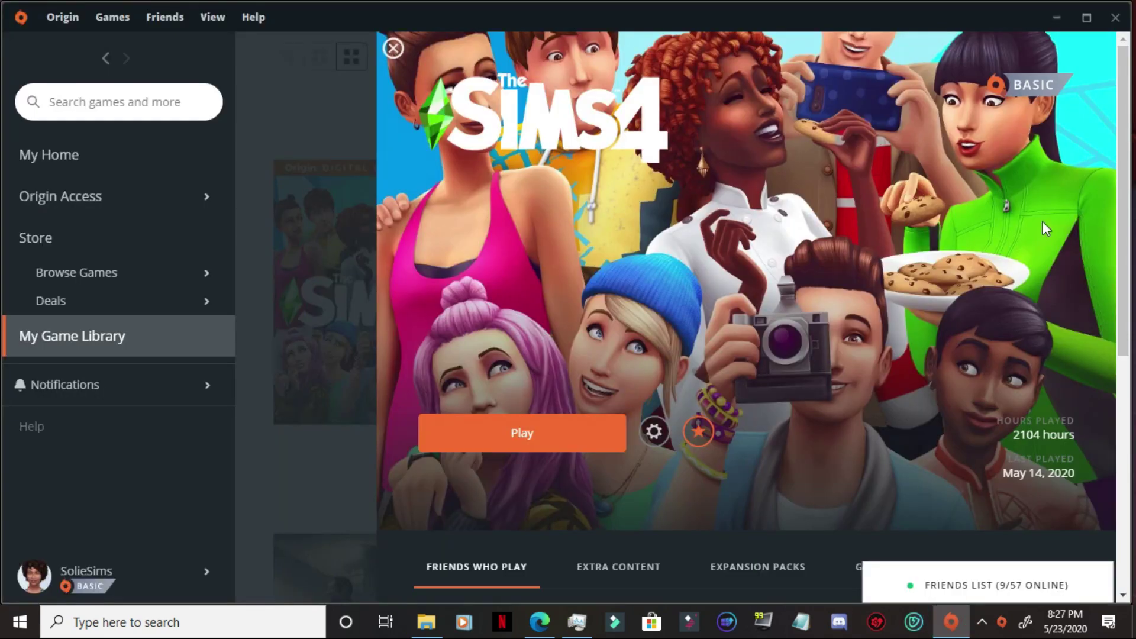
{"action": "left_click", "coordinate": [58, 18]}
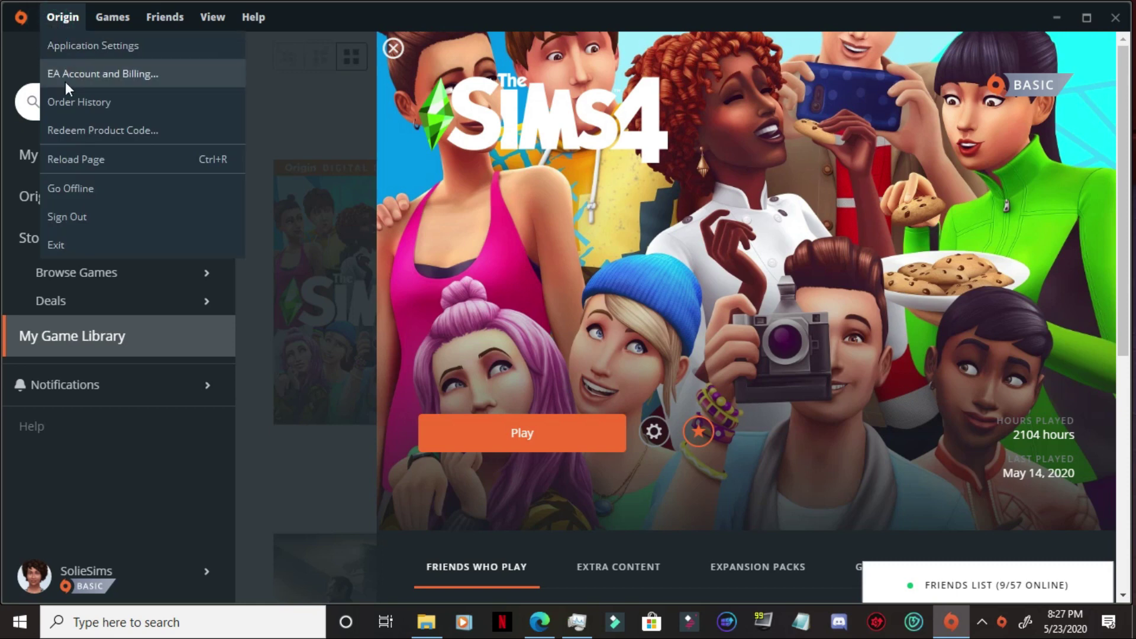
{"action": "left_click", "coordinate": [70, 187]}
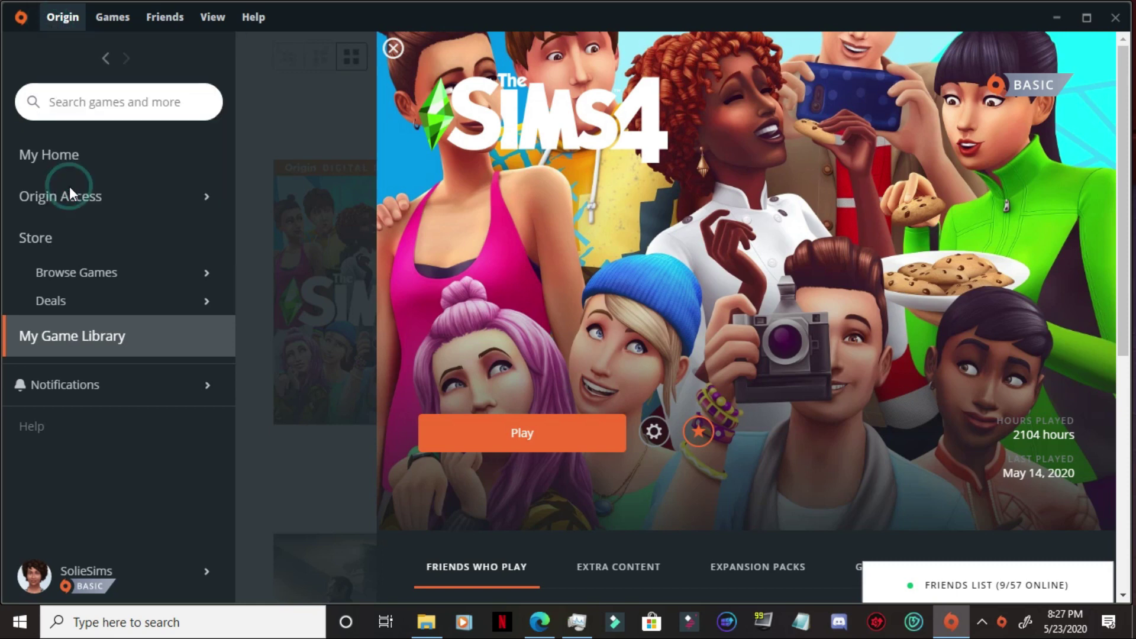
{"action": "left_click", "coordinate": [393, 47]}
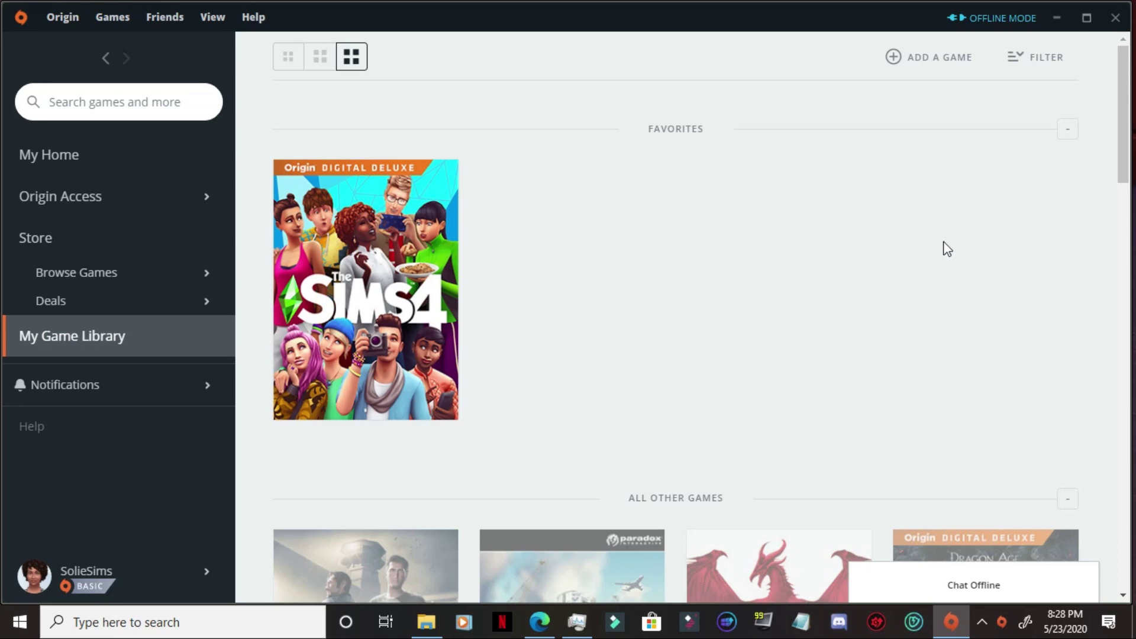
{"action": "left_click", "coordinate": [1056, 21]}
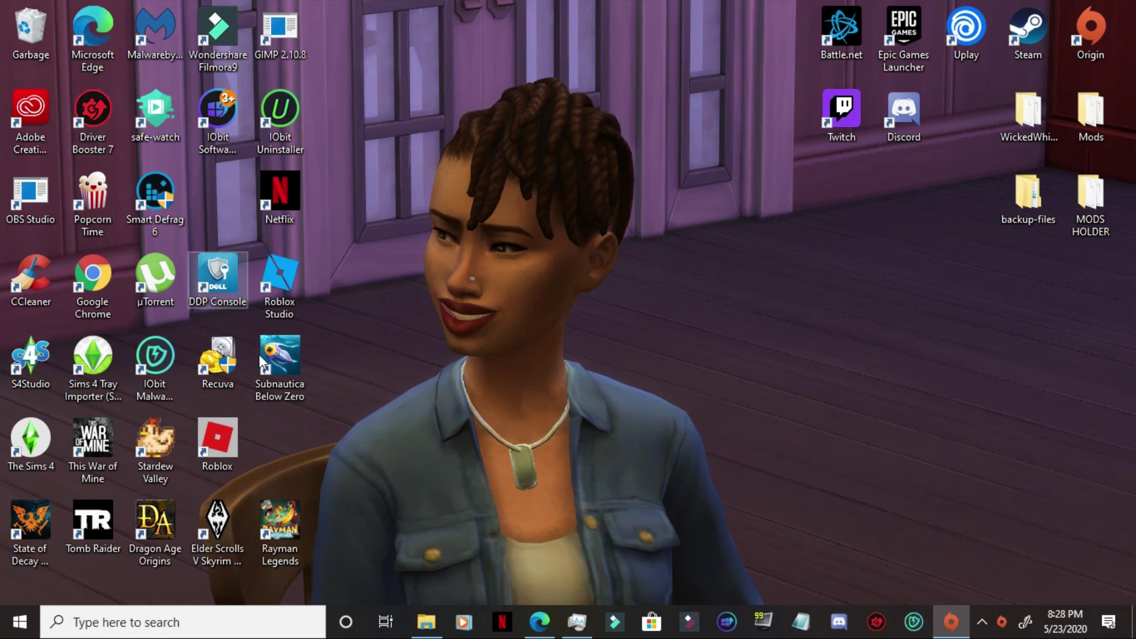
Switch to Microsoft Edge, review the graphics driver notice and the Driver Booster 7 download page, and minimize the browser.
{"action": "mouse_move", "coordinate": [539, 621]}
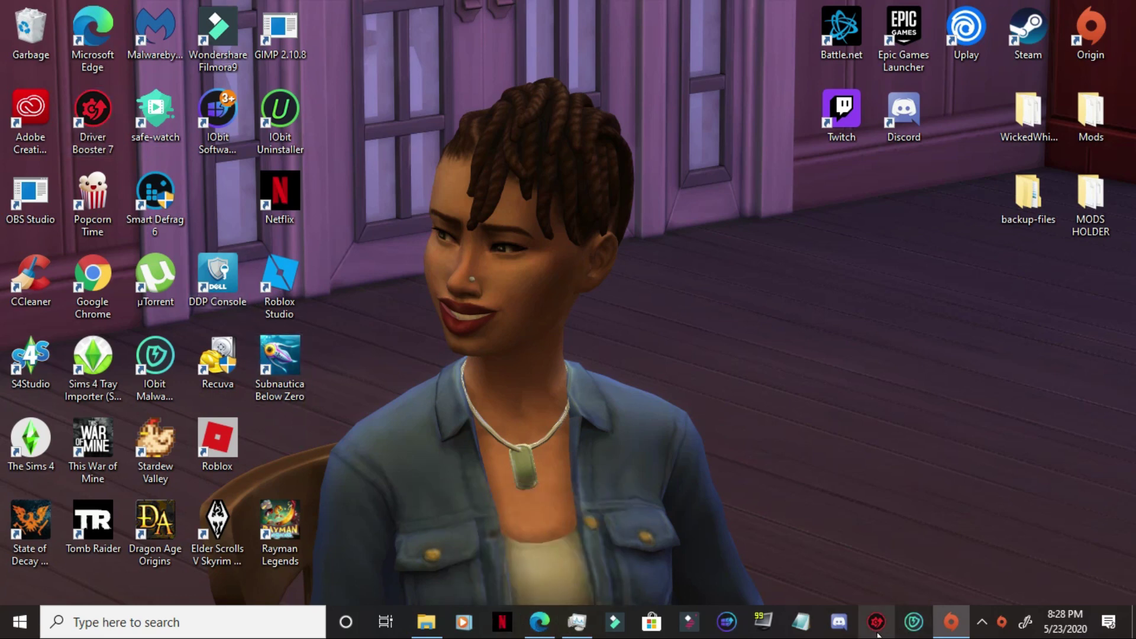
{"action": "left_click", "coordinate": [539, 621]}
{"action": "scroll", "coordinate": [453, 453], "scroll_direction": "down", "scroll_amount": 7}
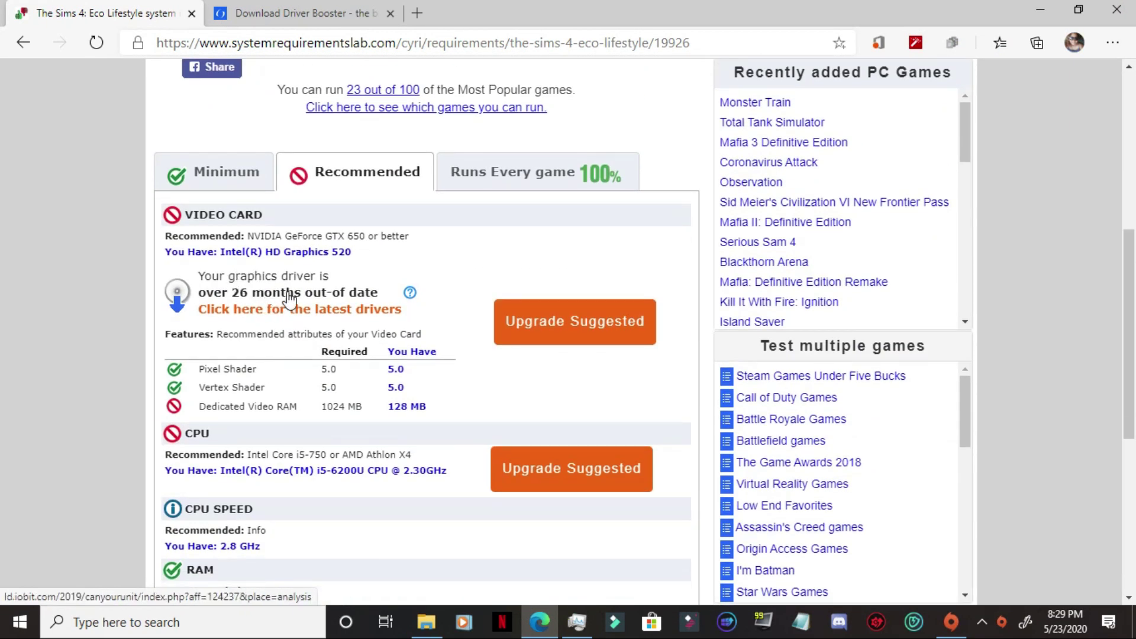
{"action": "left_click", "coordinate": [304, 13]}
{"action": "scroll", "coordinate": [528, 311], "scroll_direction": "up", "scroll_amount": 5}
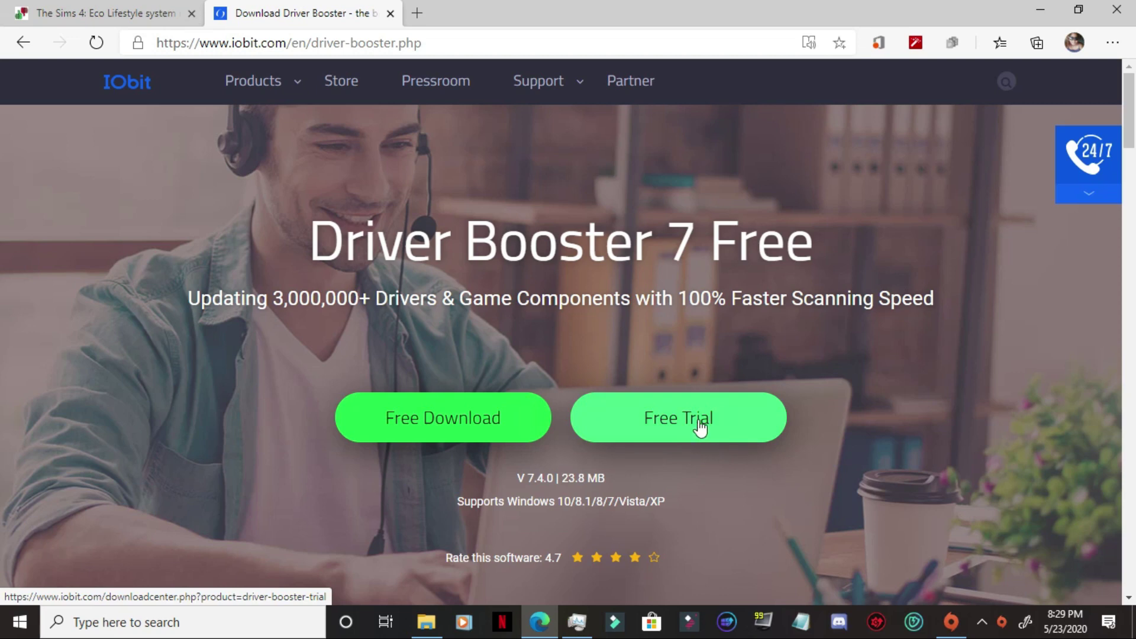
{"action": "left_click", "coordinate": [1040, 10]}
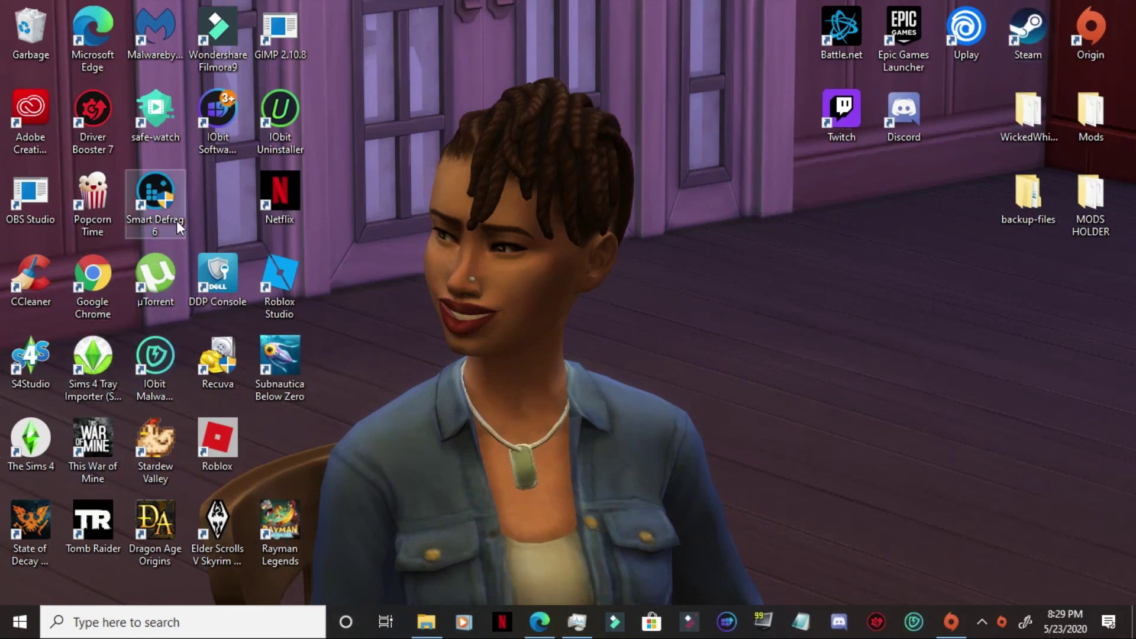
{"action": "left_click", "coordinate": [215, 118]}
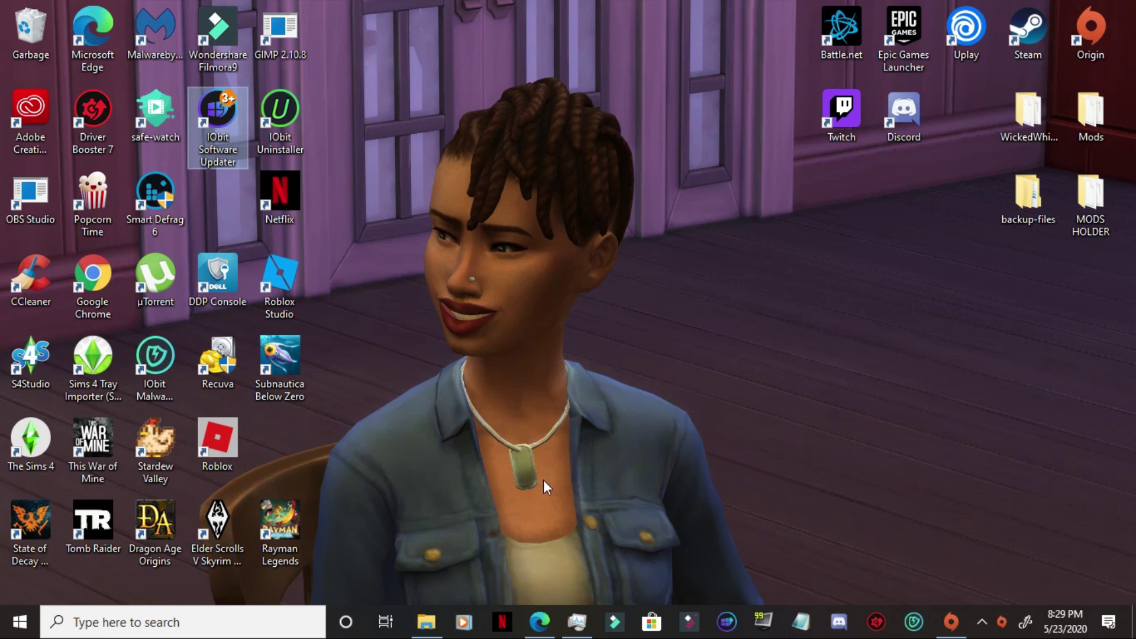
{"action": "left_click", "coordinate": [169, 366]}
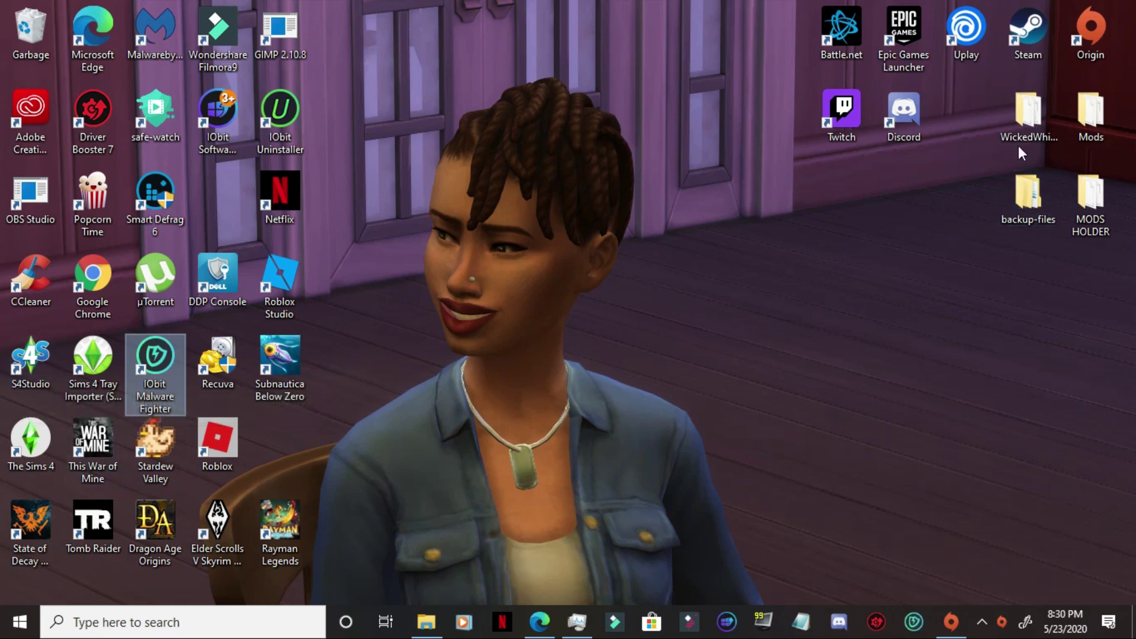
Look through the contents of the backup-files, Mods and MODS HOLDER folders on the desktop, closing each folder after viewing.
{"action": "double_click", "coordinate": [1028, 214]}
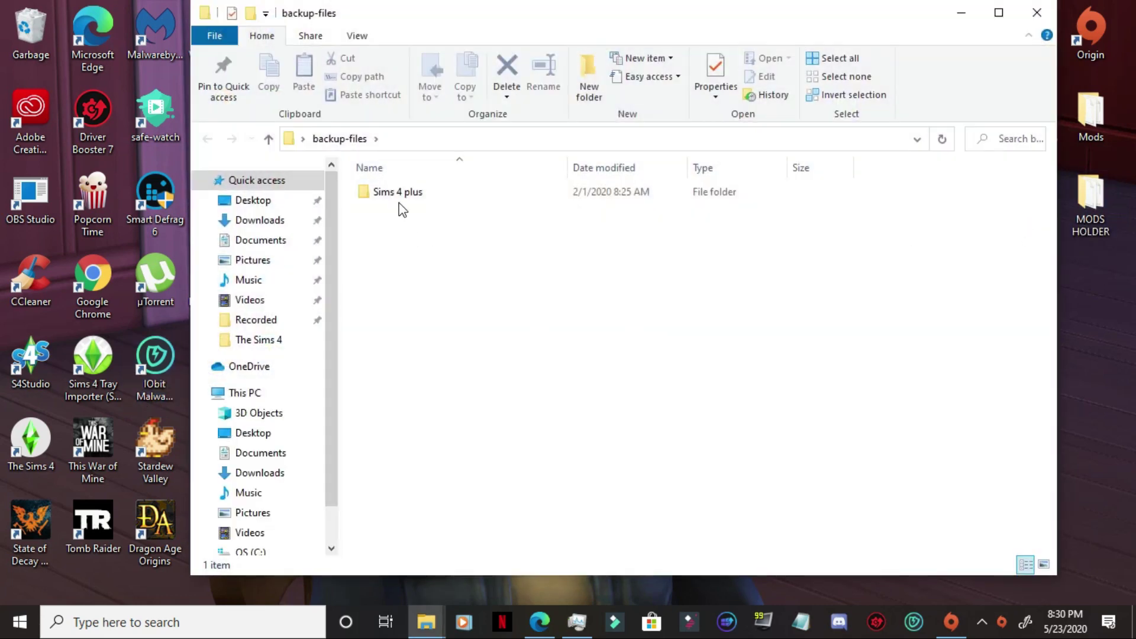
{"action": "mouse_move", "coordinate": [398, 198]}
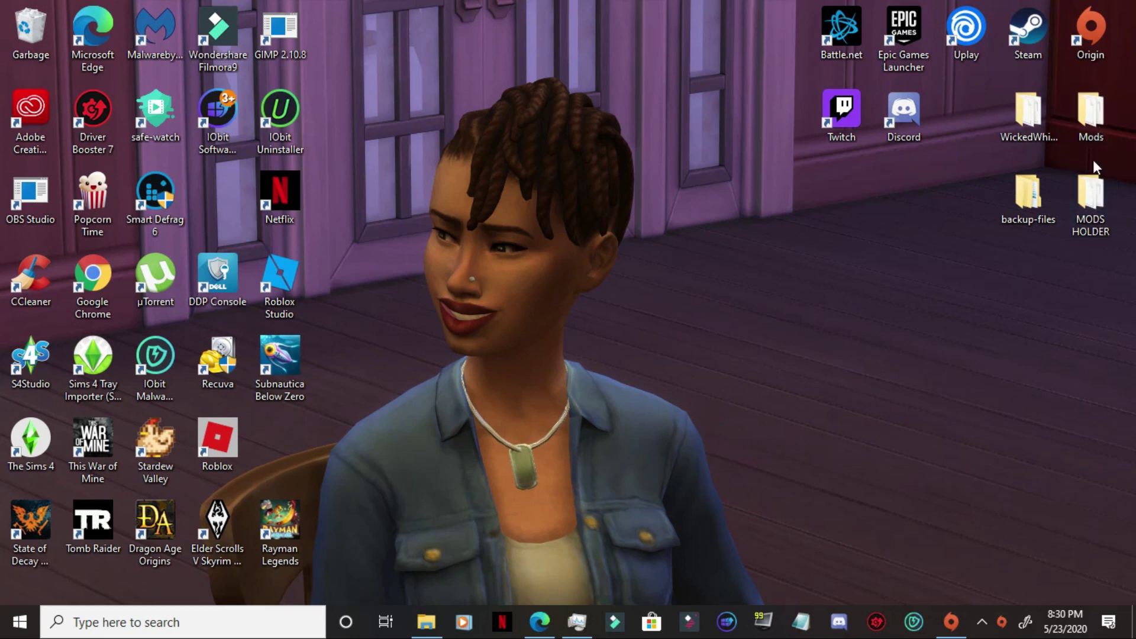
{"action": "double_click", "coordinate": [1092, 116]}
{"action": "scroll", "coordinate": [541, 379], "scroll_direction": "down", "scroll_amount": 4}
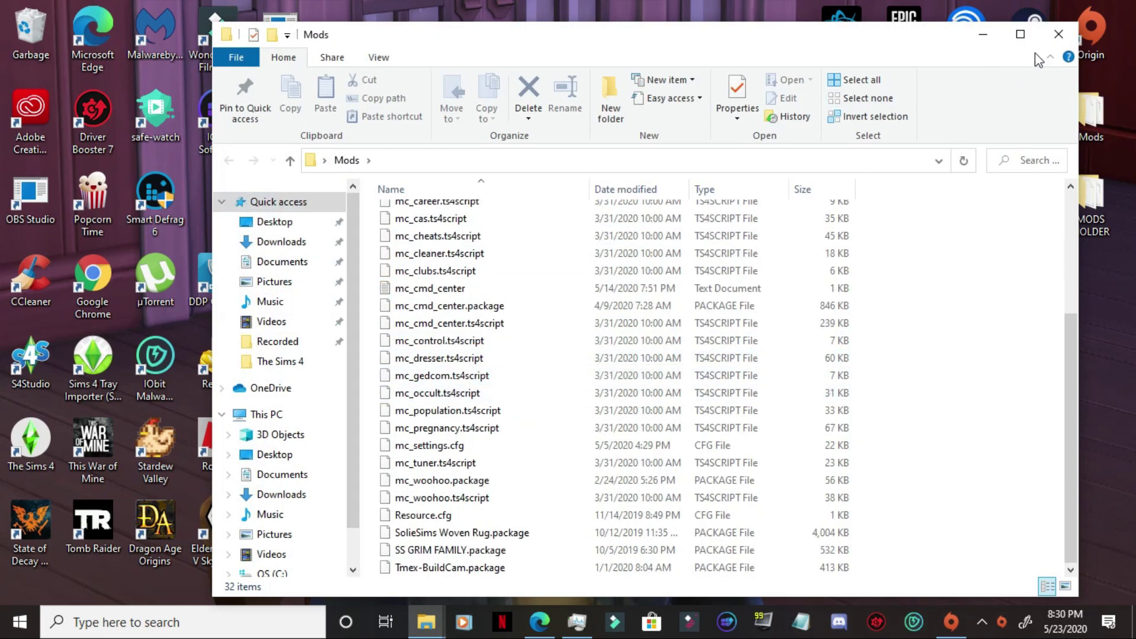
{"action": "left_click", "coordinate": [1059, 33]}
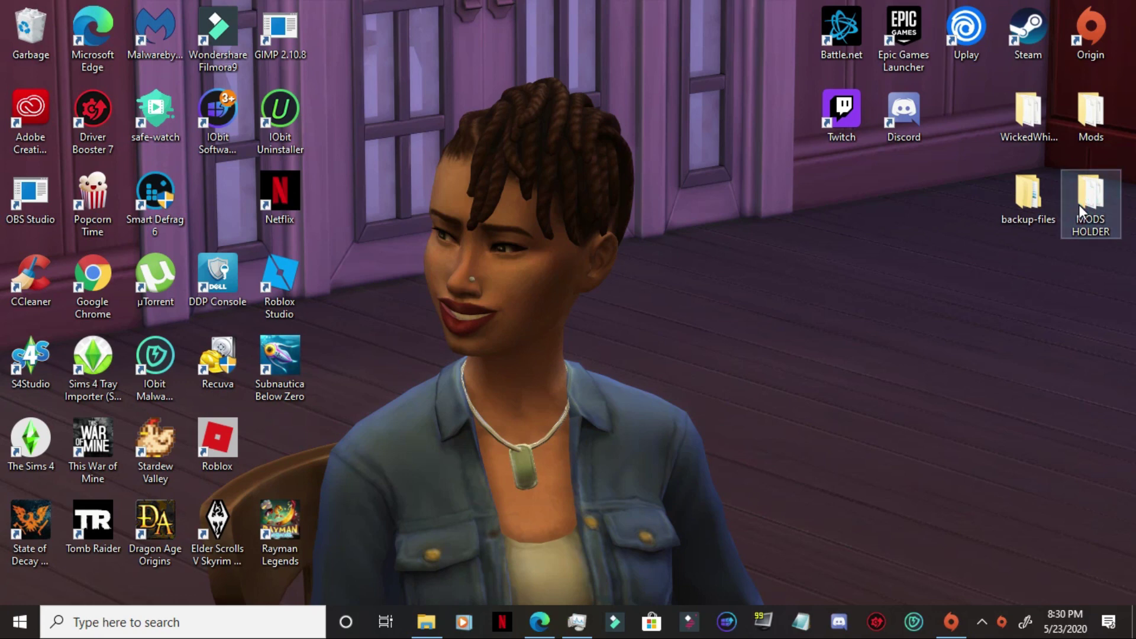
{"action": "double_click", "coordinate": [1078, 204]}
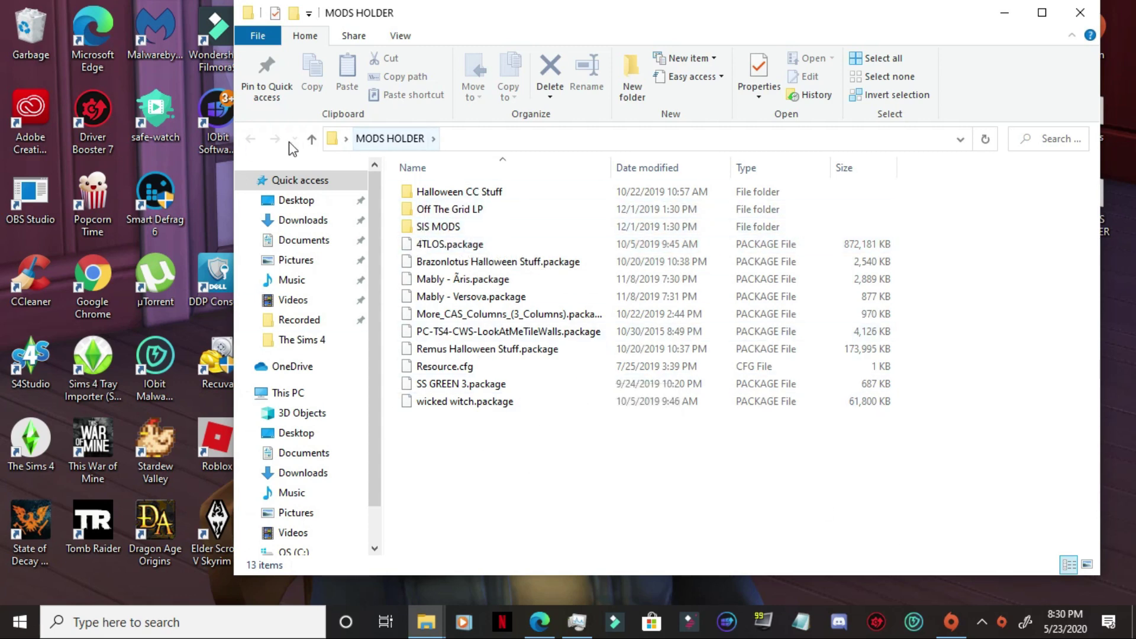
{"action": "left_click", "coordinate": [1081, 12]}
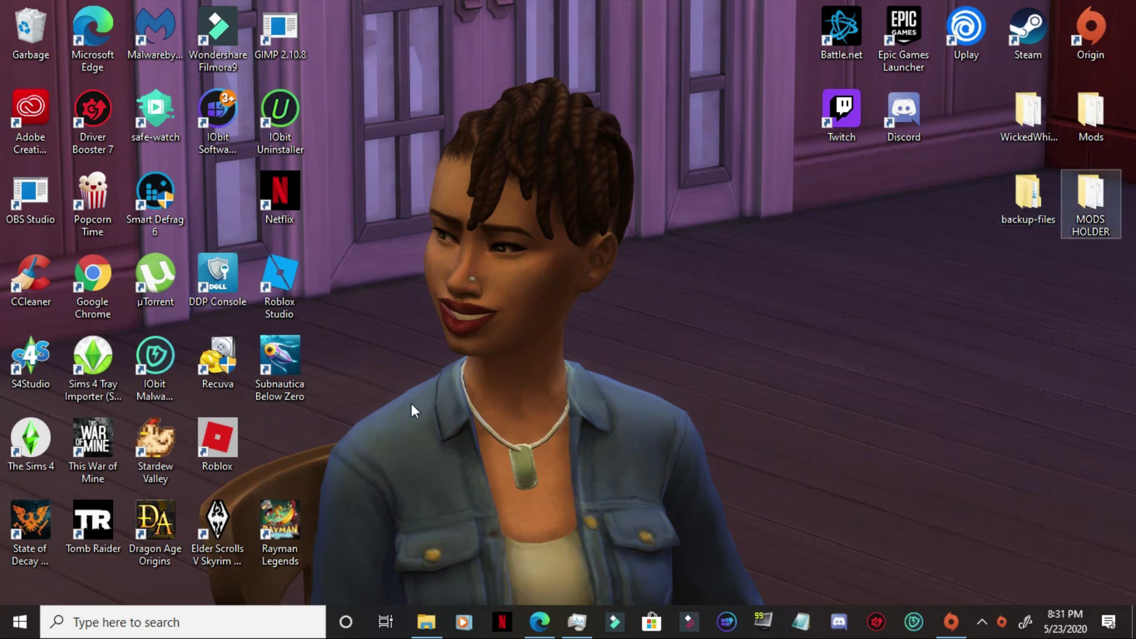
Switch to Task Manager, expand its details, examine the CPU and memory performance, and close it.
{"action": "left_click", "coordinate": [576, 628]}
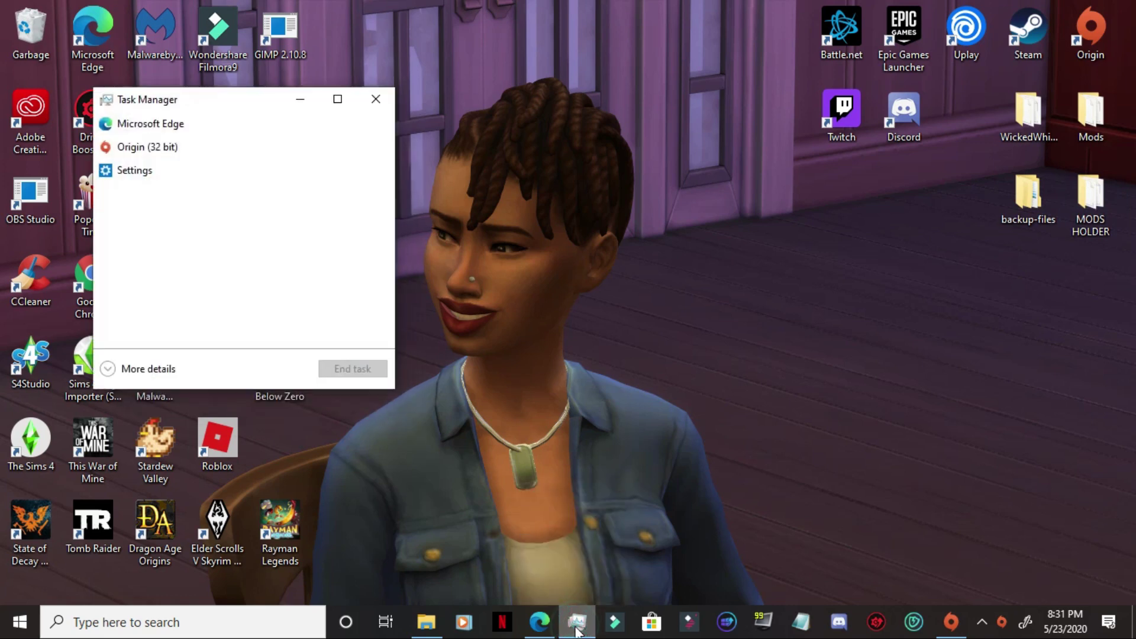
{"action": "left_click", "coordinate": [167, 368]}
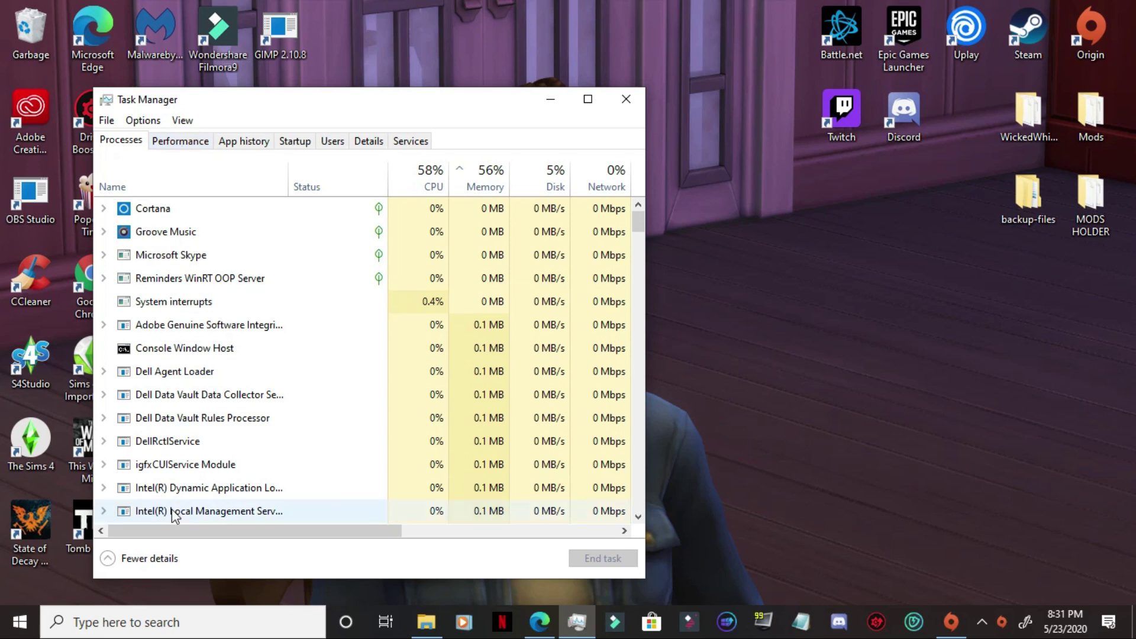
{"action": "left_click", "coordinate": [179, 142]}
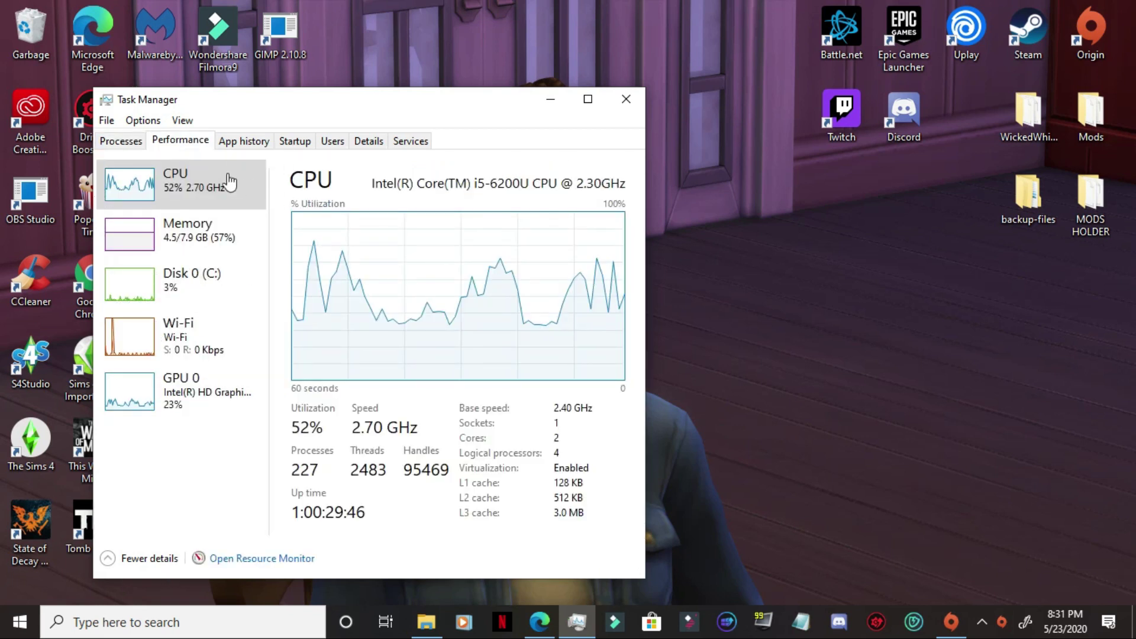
{"action": "left_click", "coordinate": [150, 190]}
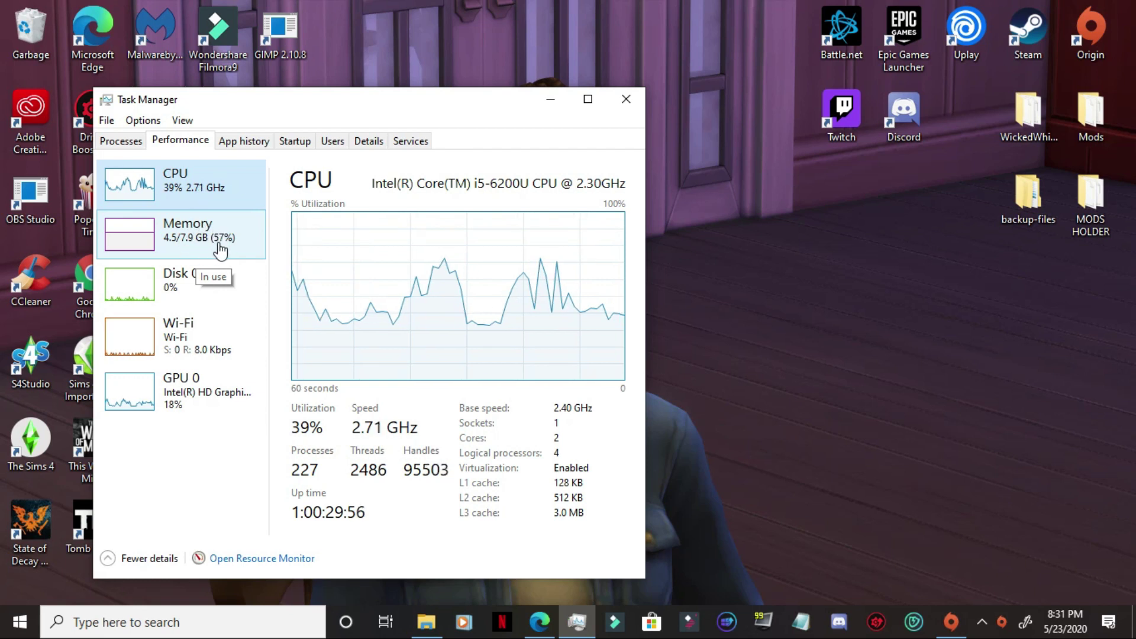
{"action": "left_click", "coordinate": [625, 97]}
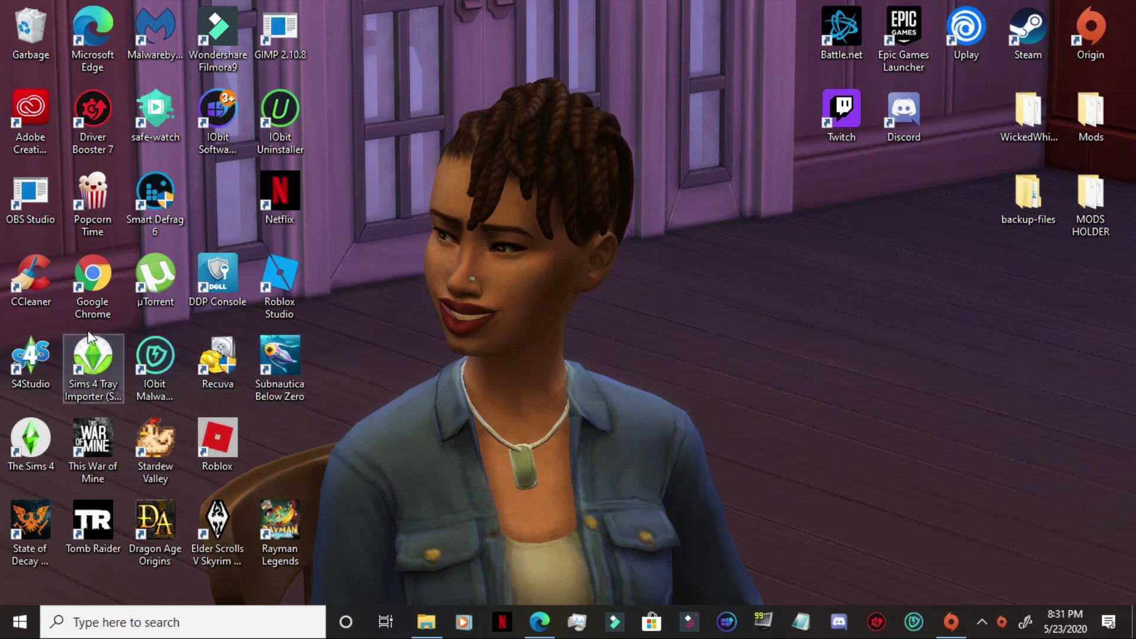
Open CCleaner, decline the new version, analyze the PC with Easy Clean, clean all trackers and junk, and close the program.
{"action": "left_click", "coordinate": [35, 287]}
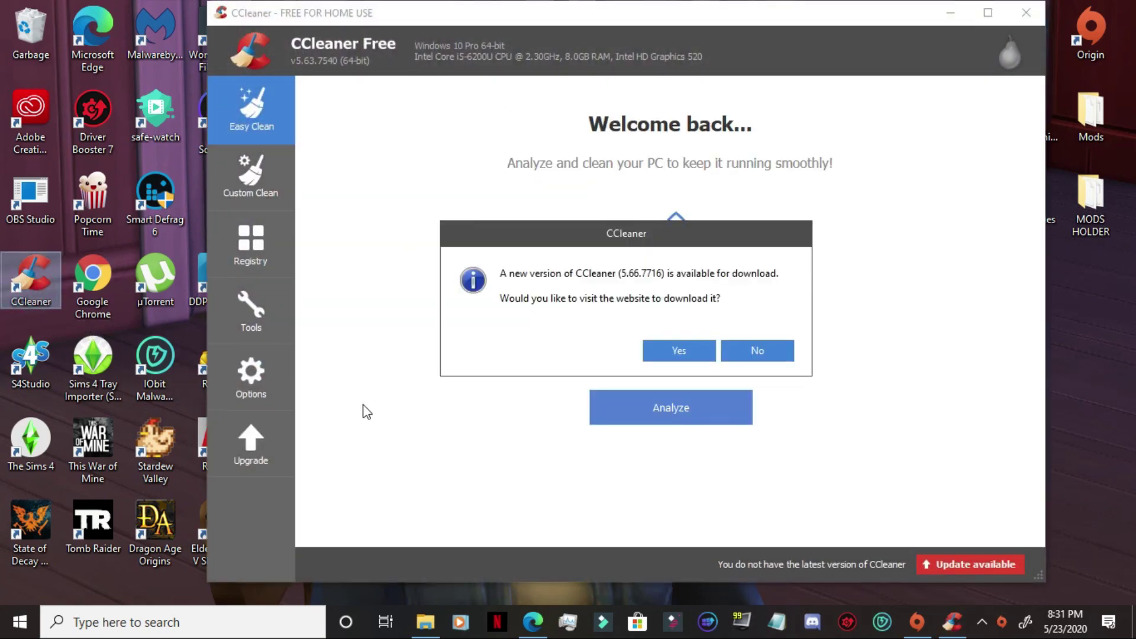
{"action": "left_click", "coordinate": [757, 353]}
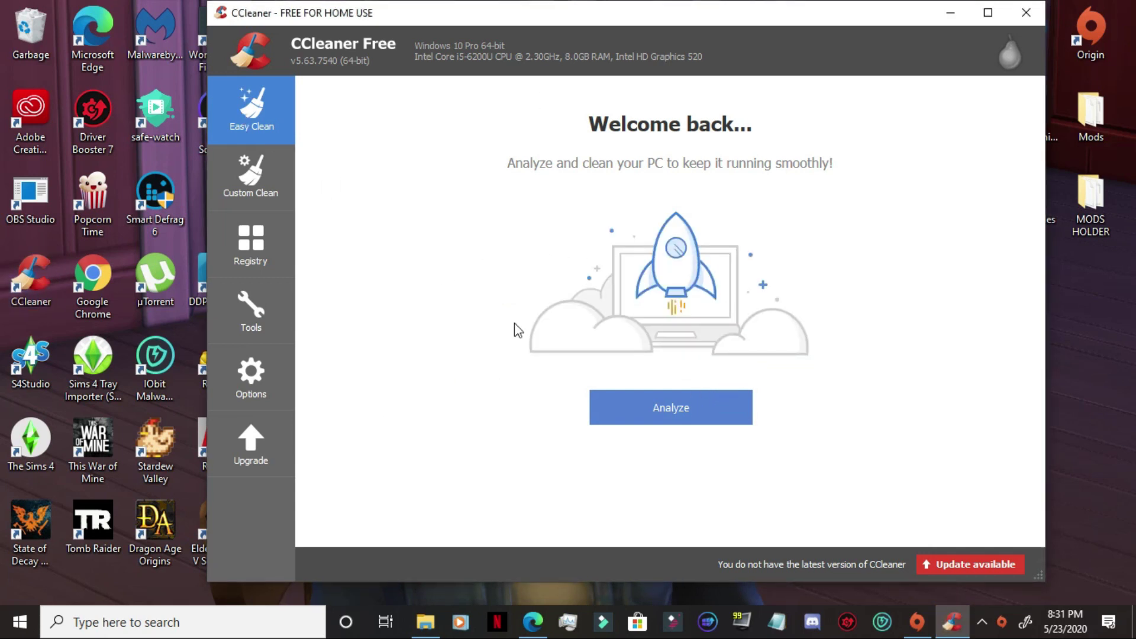
{"action": "left_click", "coordinate": [663, 406]}
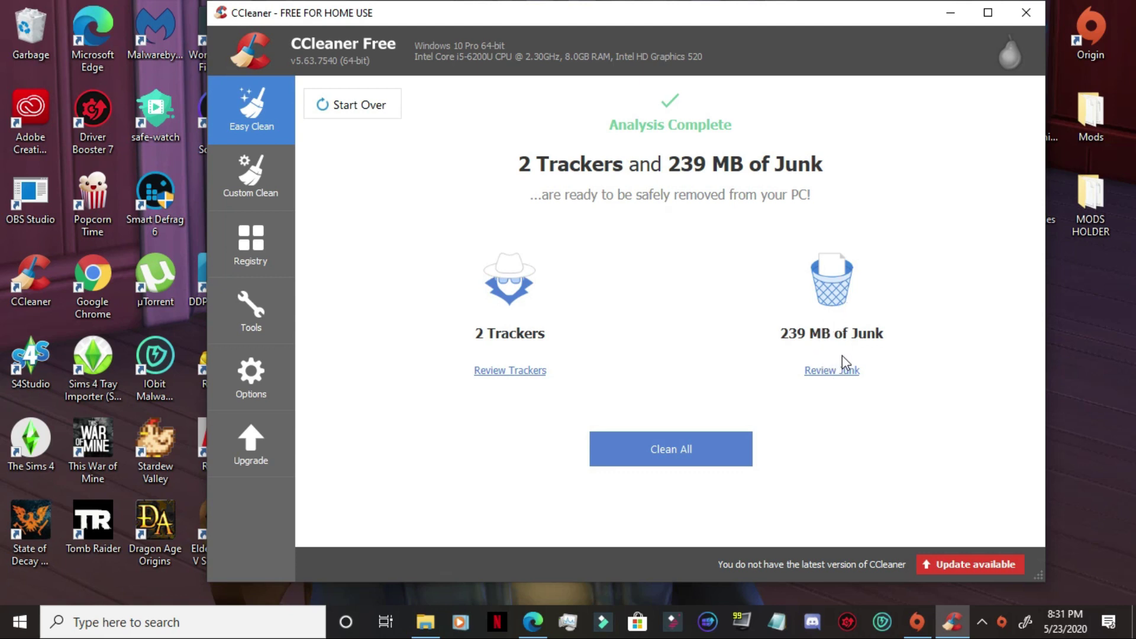
{"action": "left_click", "coordinate": [698, 455]}
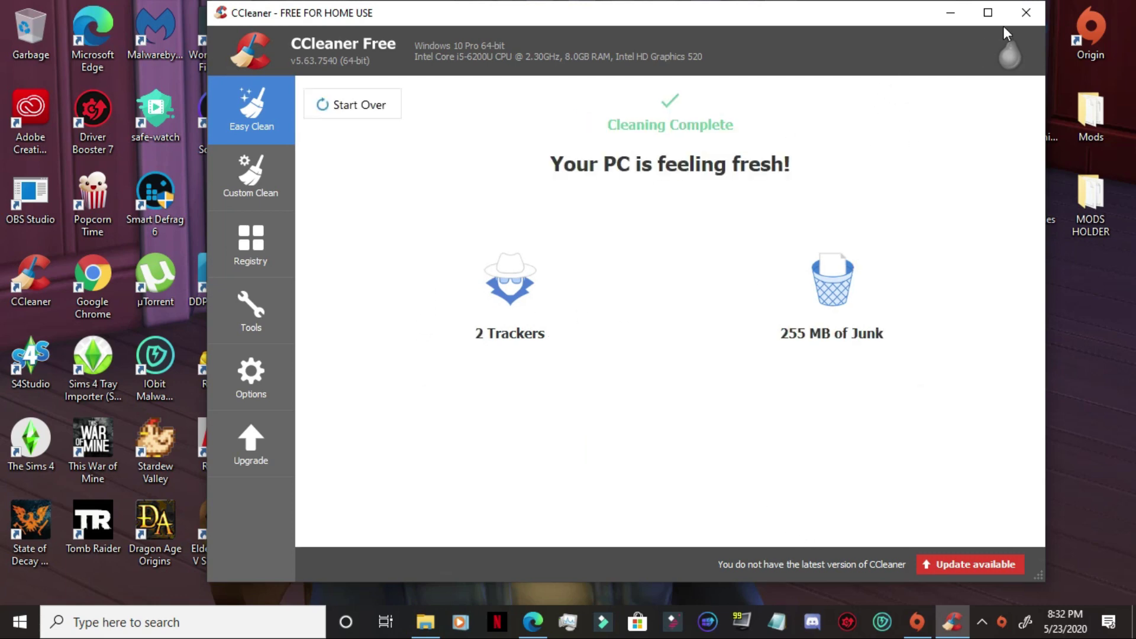
{"action": "left_click", "coordinate": [1025, 14]}
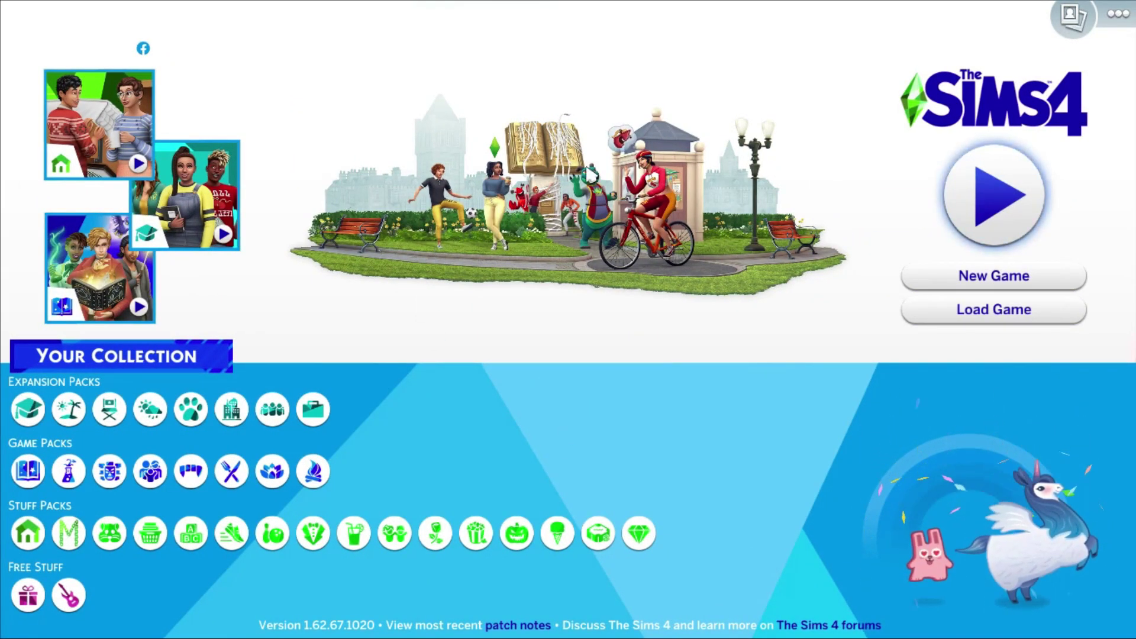
Open My Library in The Sims 4 Gallery and include custom content in the listed items.
{"action": "left_click", "coordinate": [1074, 27]}
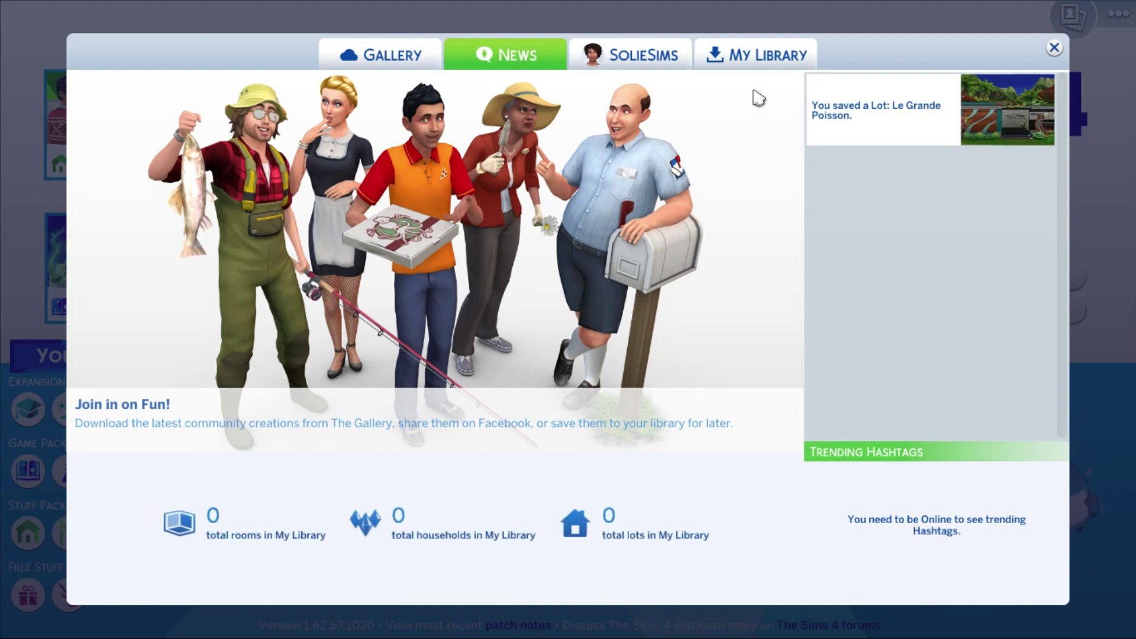
{"action": "left_click", "coordinate": [804, 66]}
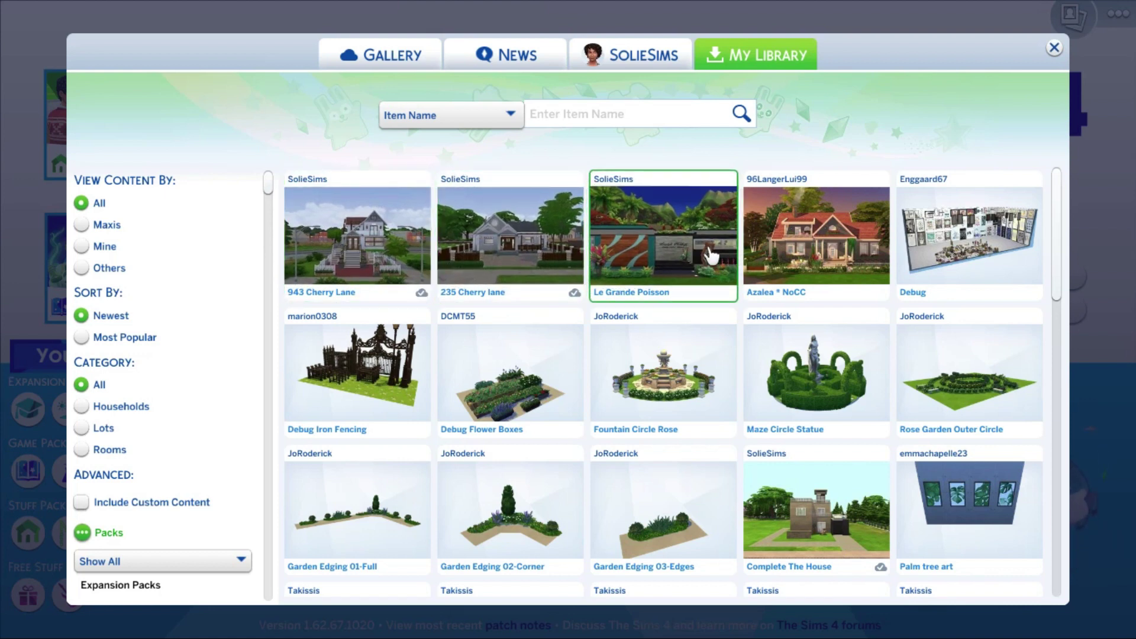
{"action": "scroll", "coordinate": [787, 296], "scroll_direction": "down", "scroll_amount": 5}
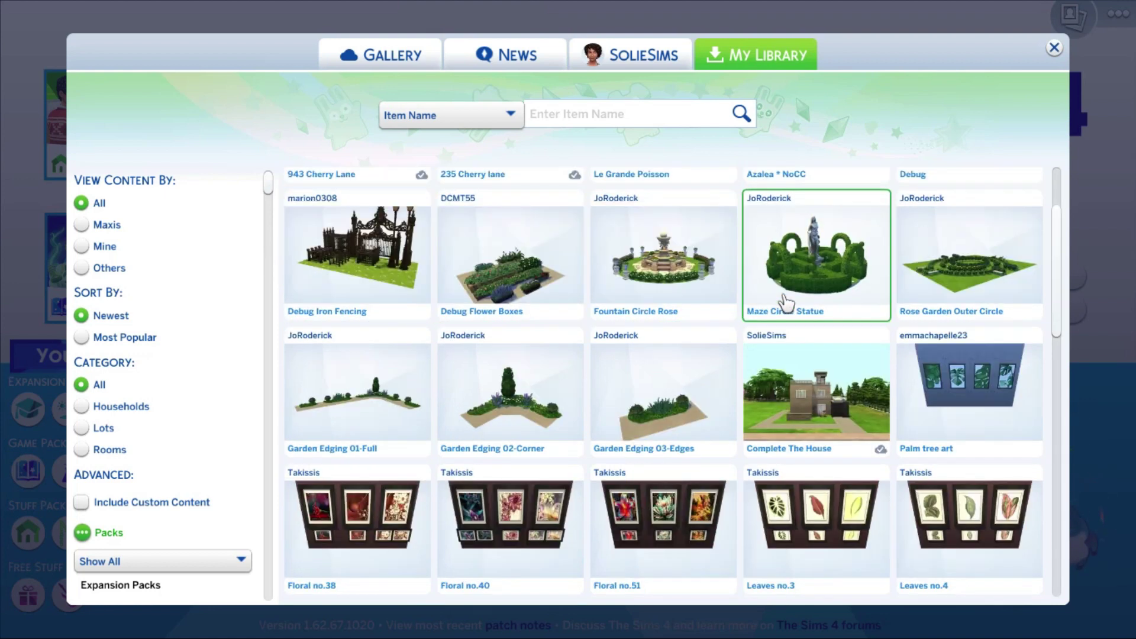
{"action": "left_click", "coordinate": [82, 503]}
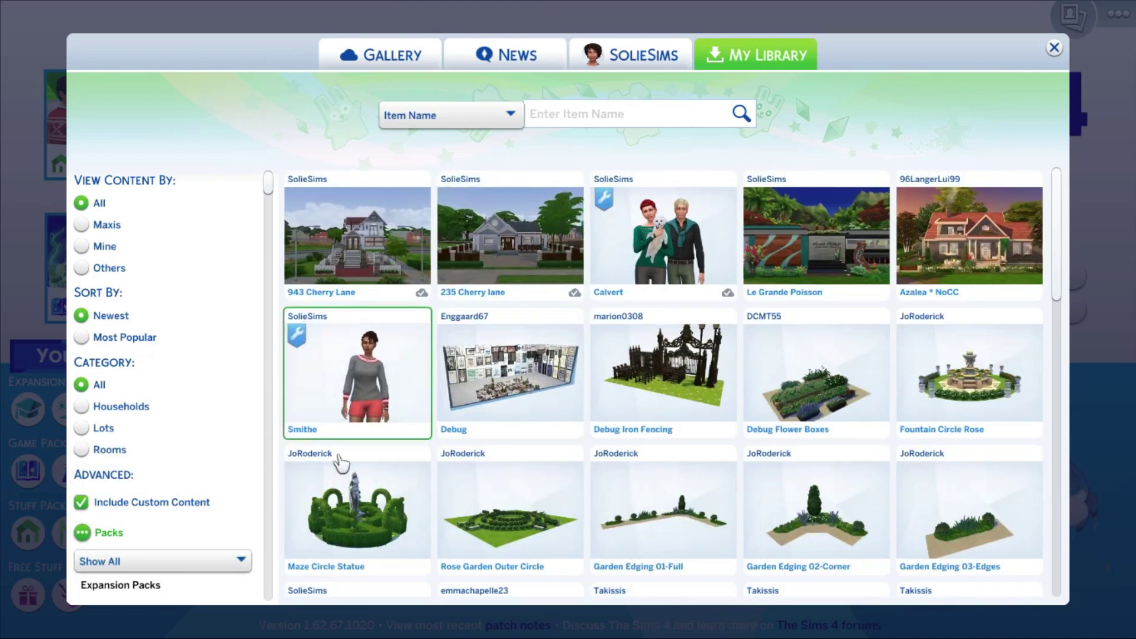
Find the custom-content household Ying and Yang near the end of the library and delete it.
{"action": "scroll", "coordinate": [511, 435], "scroll_direction": "down", "scroll_amount": 3}
{"action": "scroll", "coordinate": [514, 434], "scroll_direction": "down", "scroll_amount": 6}
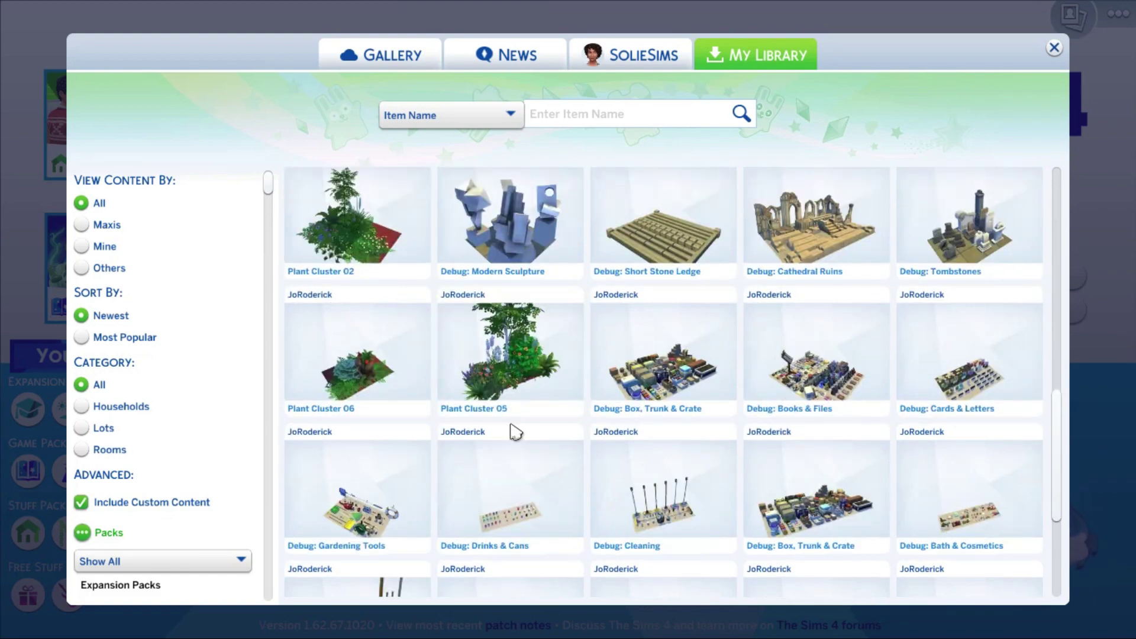
{"action": "scroll", "coordinate": [515, 432], "scroll_direction": "down", "scroll_amount": 8}
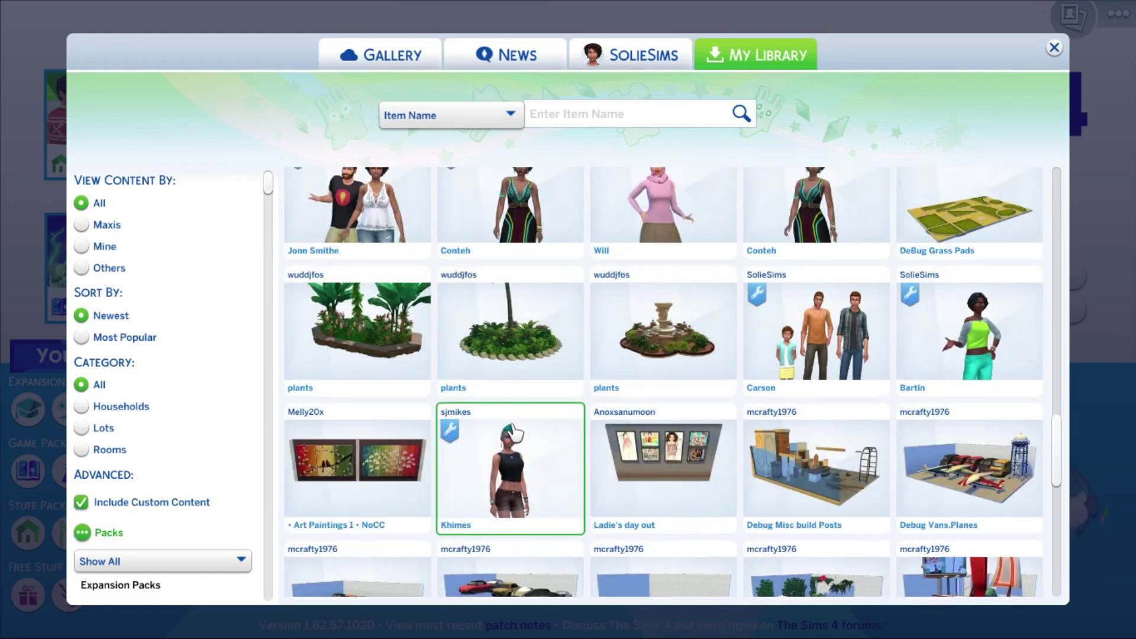
{"action": "scroll", "coordinate": [513, 435], "scroll_direction": "down", "scroll_amount": 10}
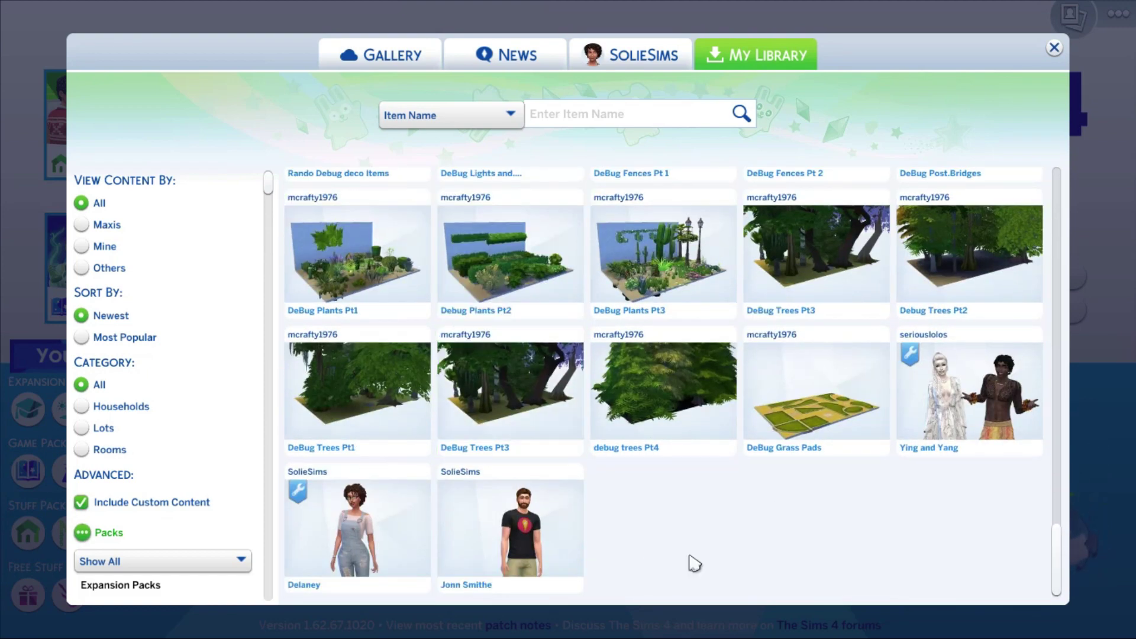
{"action": "left_click", "coordinate": [941, 421]}
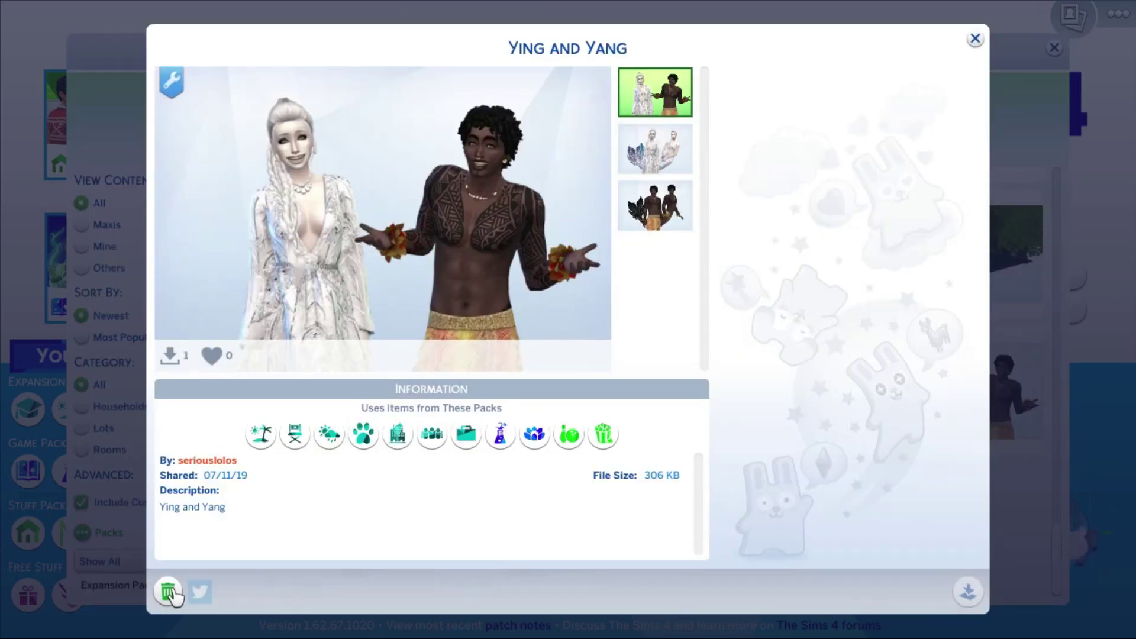
{"action": "left_click", "coordinate": [168, 592]}
{"action": "left_click", "coordinate": [697, 369]}
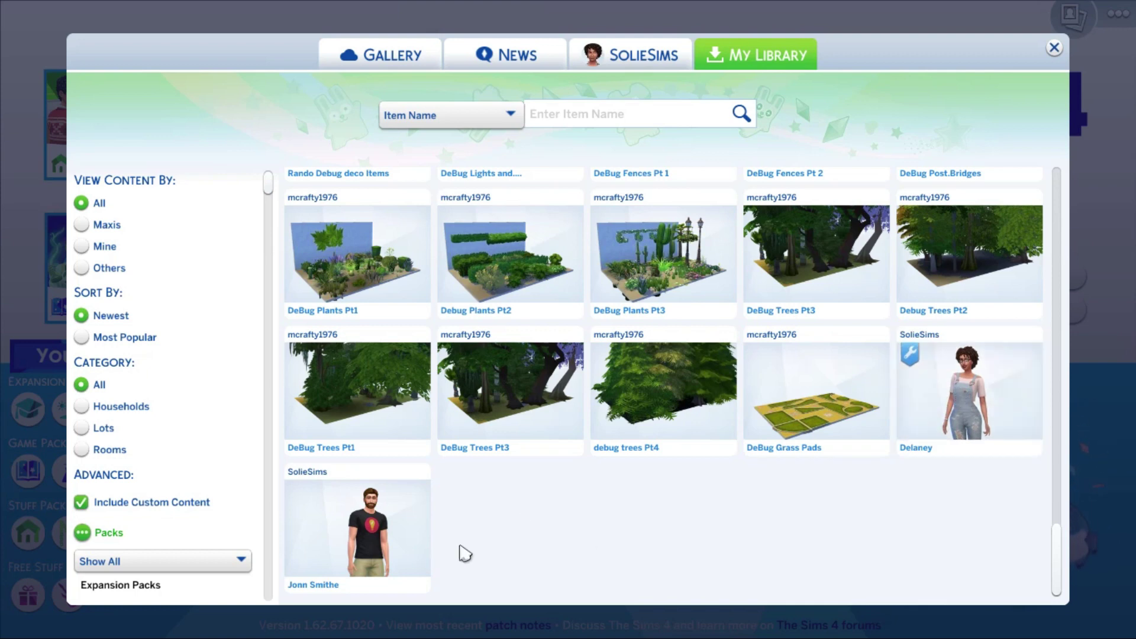
Find the custom-content household Khimes in the library and delete it.
{"action": "scroll", "coordinate": [722, 527], "scroll_direction": "up", "scroll_amount": 7}
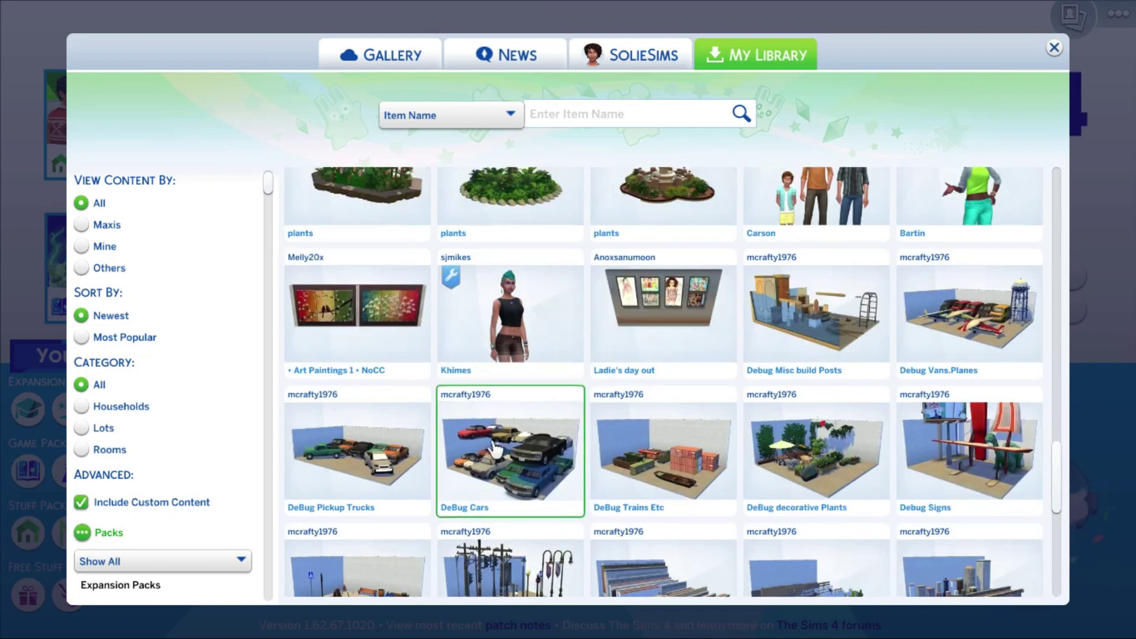
{"action": "left_click", "coordinate": [476, 329]}
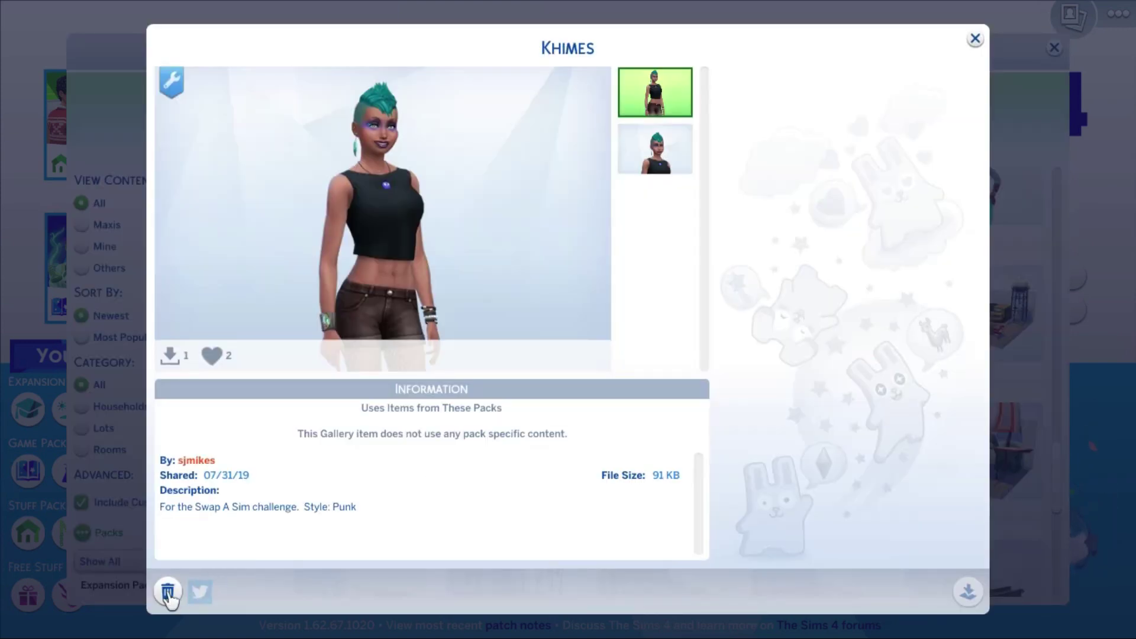
{"action": "left_click", "coordinate": [167, 592]}
{"action": "left_click", "coordinate": [692, 363]}
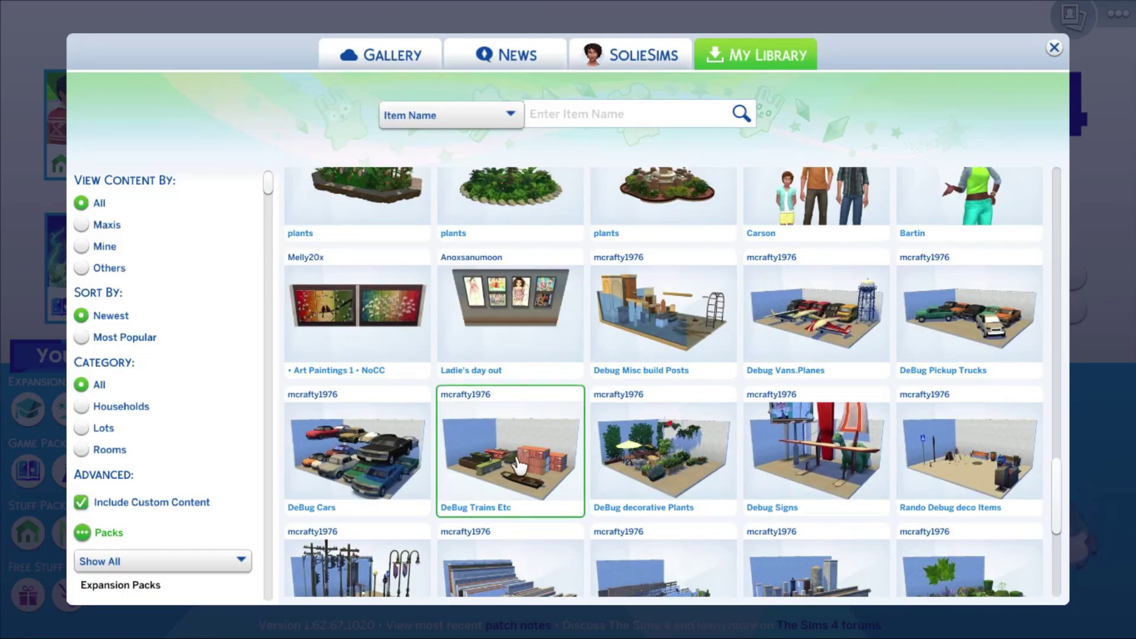
Delete the custom-content household Bartin from the library and look for further custom-content items to remove.
{"action": "scroll", "coordinate": [527, 455], "scroll_direction": "down", "scroll_amount": 5}
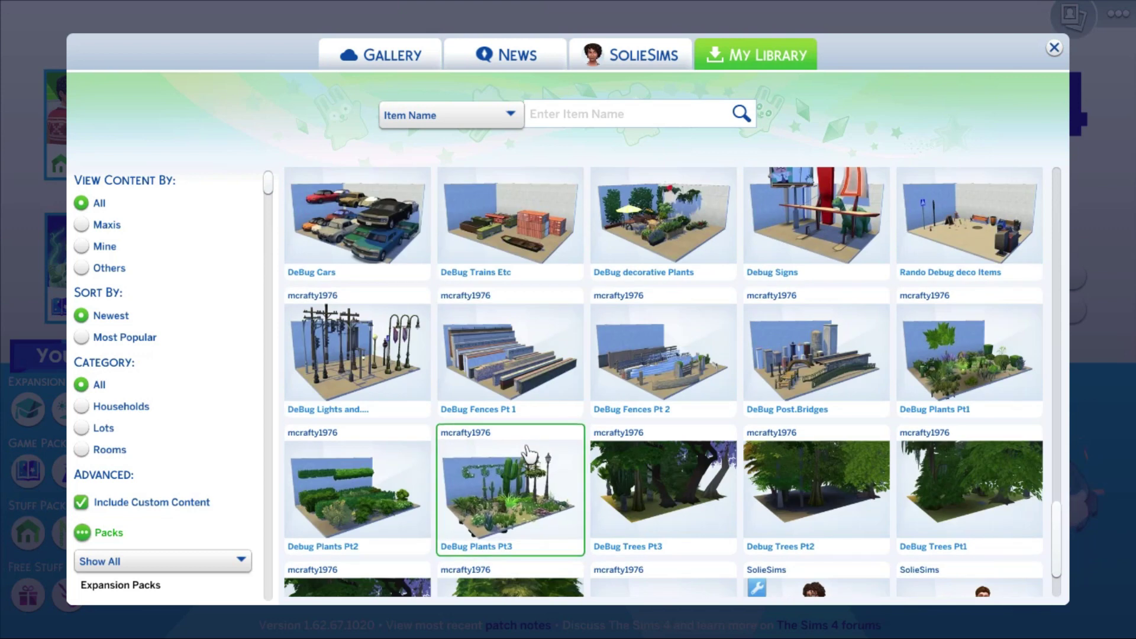
{"action": "scroll", "coordinate": [528, 455], "scroll_direction": "down", "scroll_amount": 5}
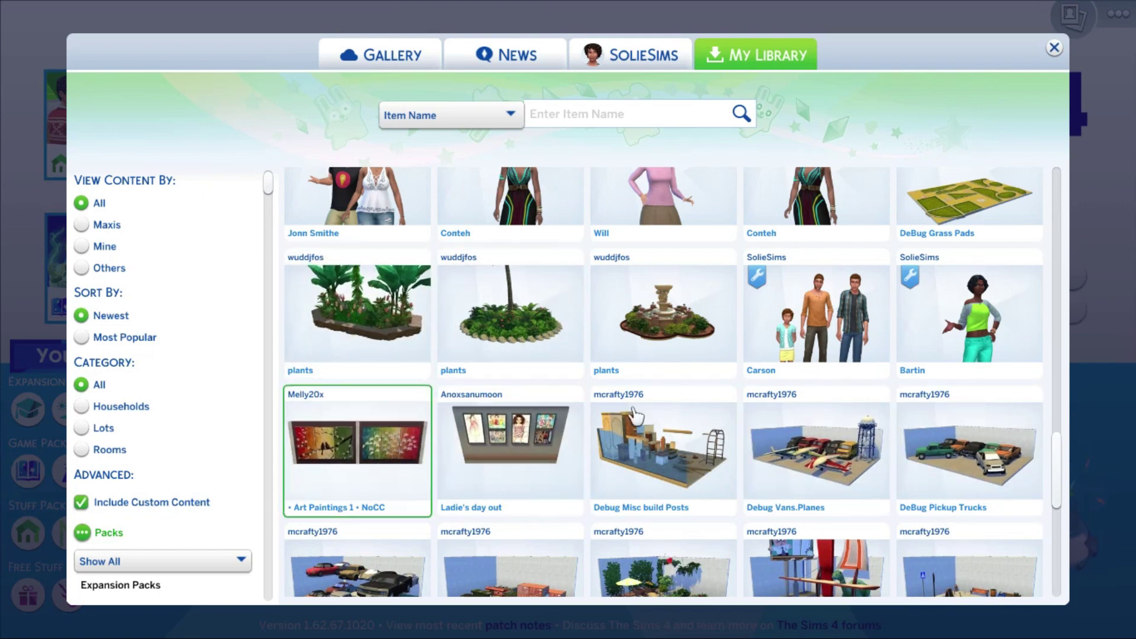
{"action": "left_click", "coordinate": [928, 377]}
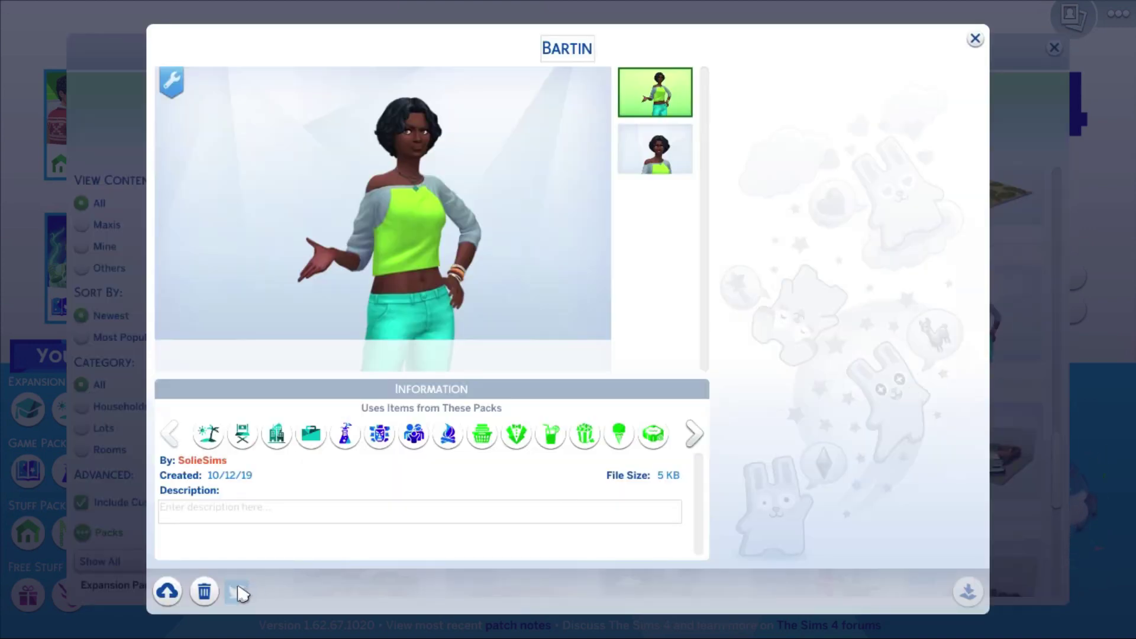
{"action": "left_click", "coordinate": [205, 591]}
{"action": "left_click", "coordinate": [690, 365]}
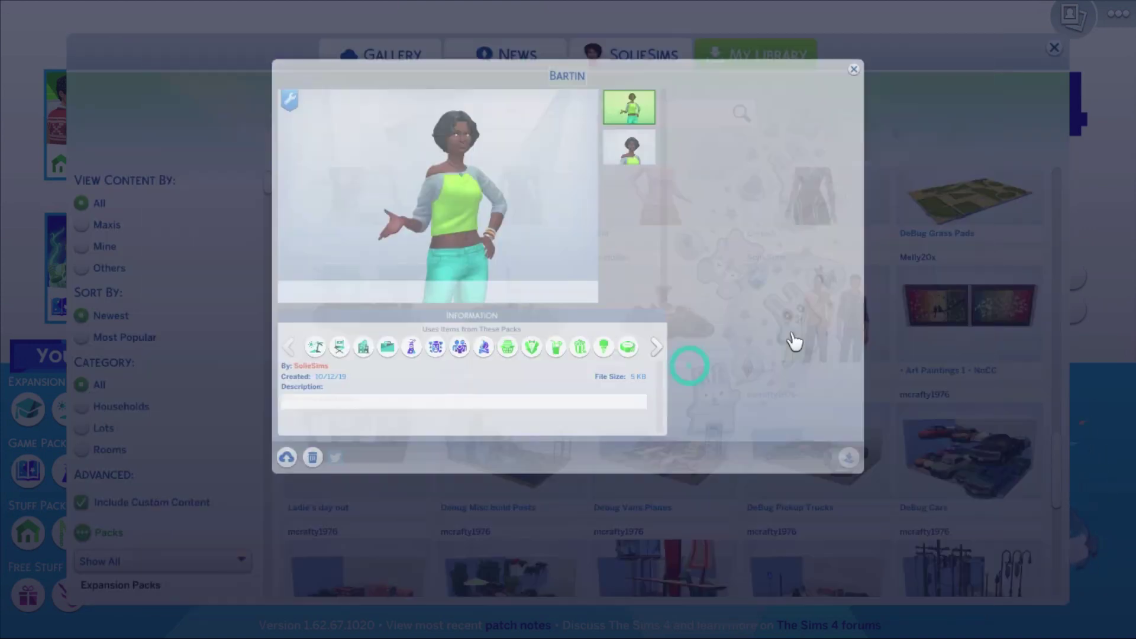
{"action": "scroll", "coordinate": [558, 242], "scroll_direction": "up", "scroll_amount": 2}
{"action": "scroll", "coordinate": [558, 242], "scroll_direction": "up", "scroll_amount": 2}
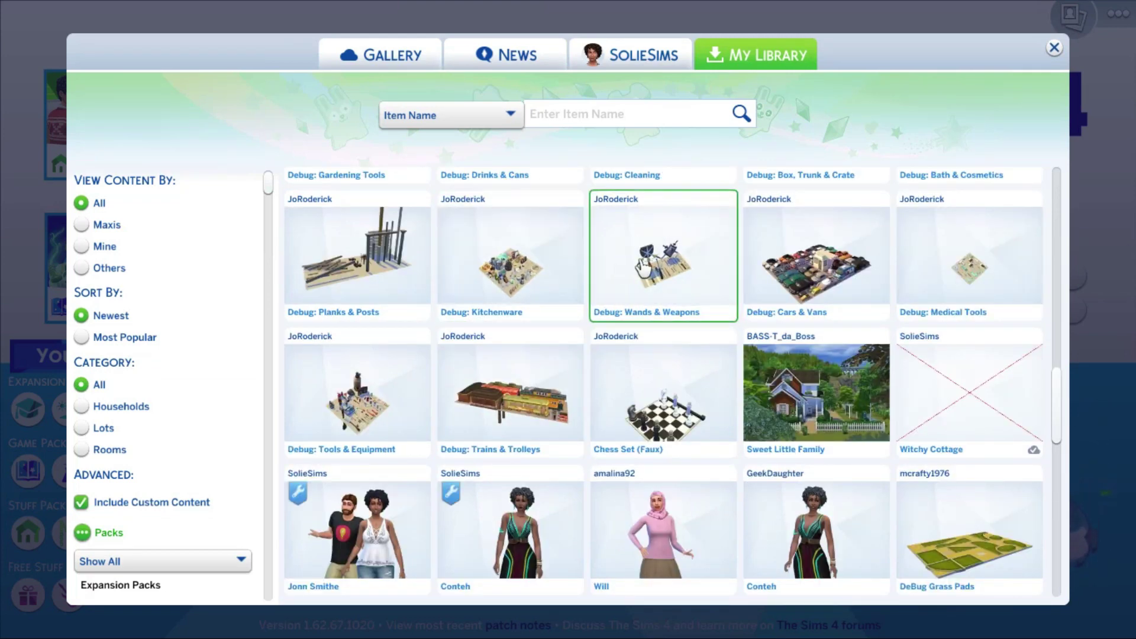
Delete the household at the very end of the library, the bearded Sim in a black T-shirt.
{"action": "scroll", "coordinate": [642, 268], "scroll_direction": "down", "scroll_amount": 10}
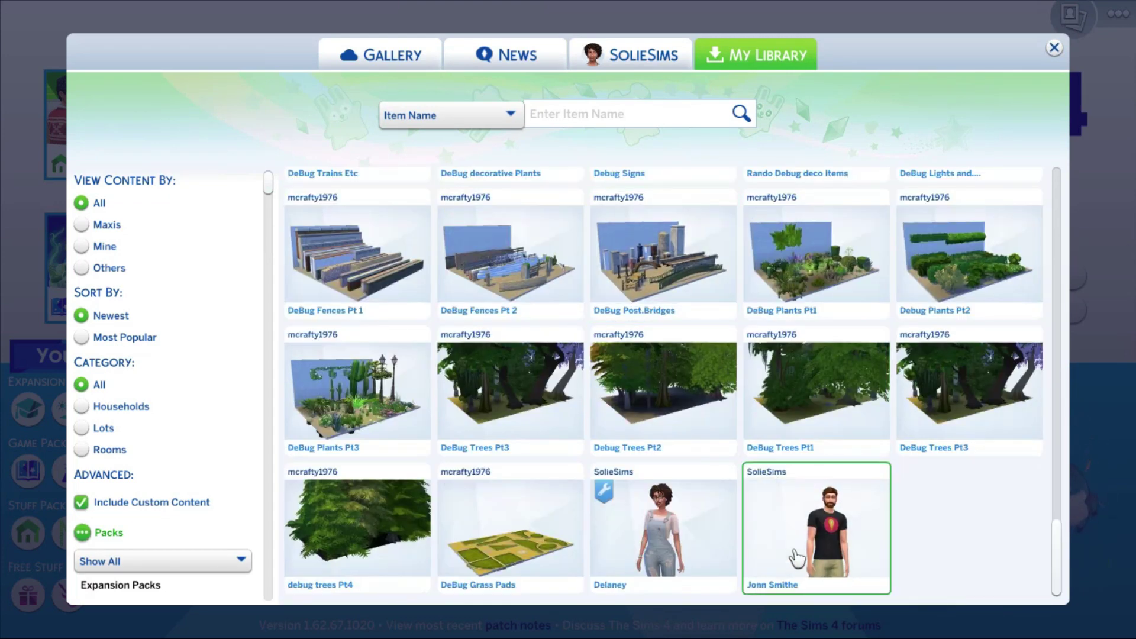
{"action": "left_click", "coordinate": [797, 547]}
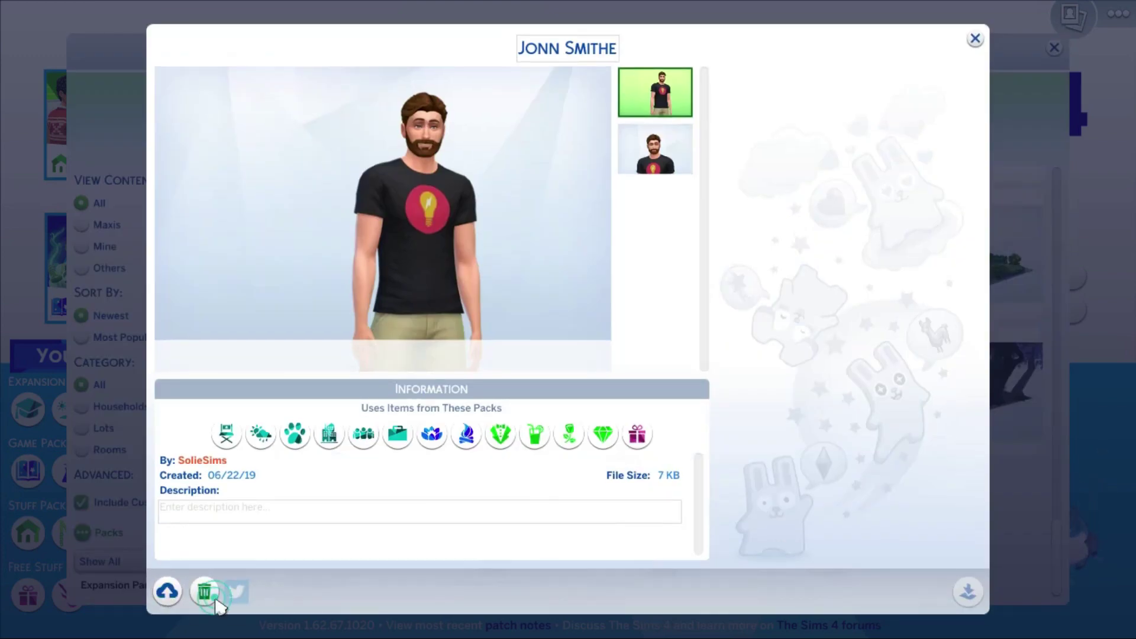
{"action": "left_click", "coordinate": [215, 604]}
{"action": "left_click", "coordinate": [686, 366]}
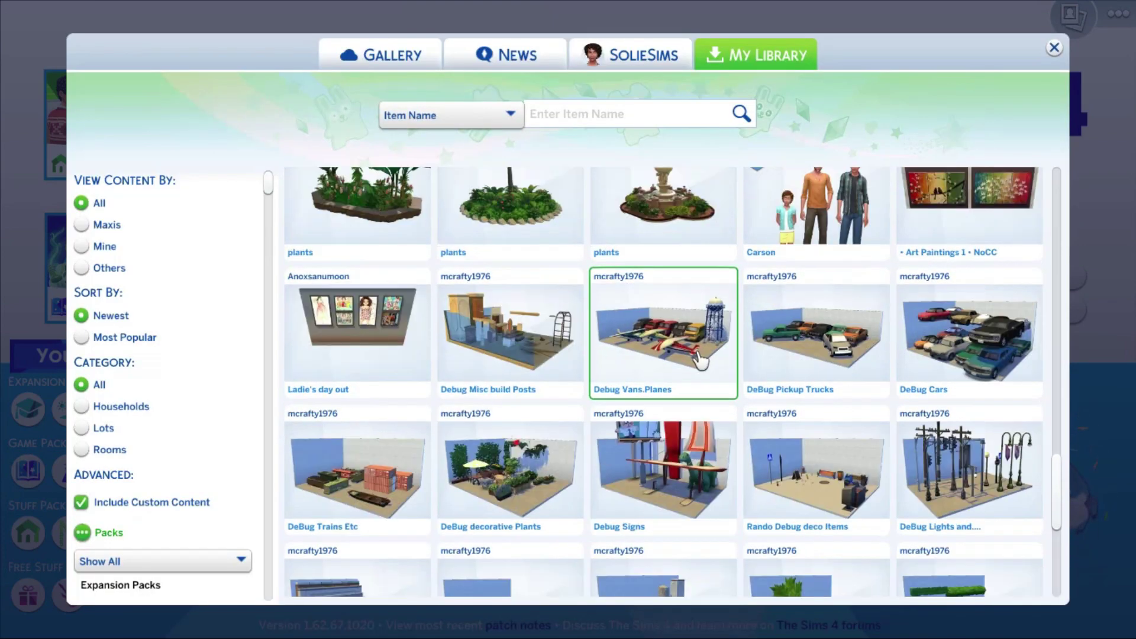
Look back through the library and try to access the Witchy Cottage lot that has no thumbnail.
{"action": "scroll", "coordinate": [700, 360], "scroll_direction": "up", "scroll_amount": 5}
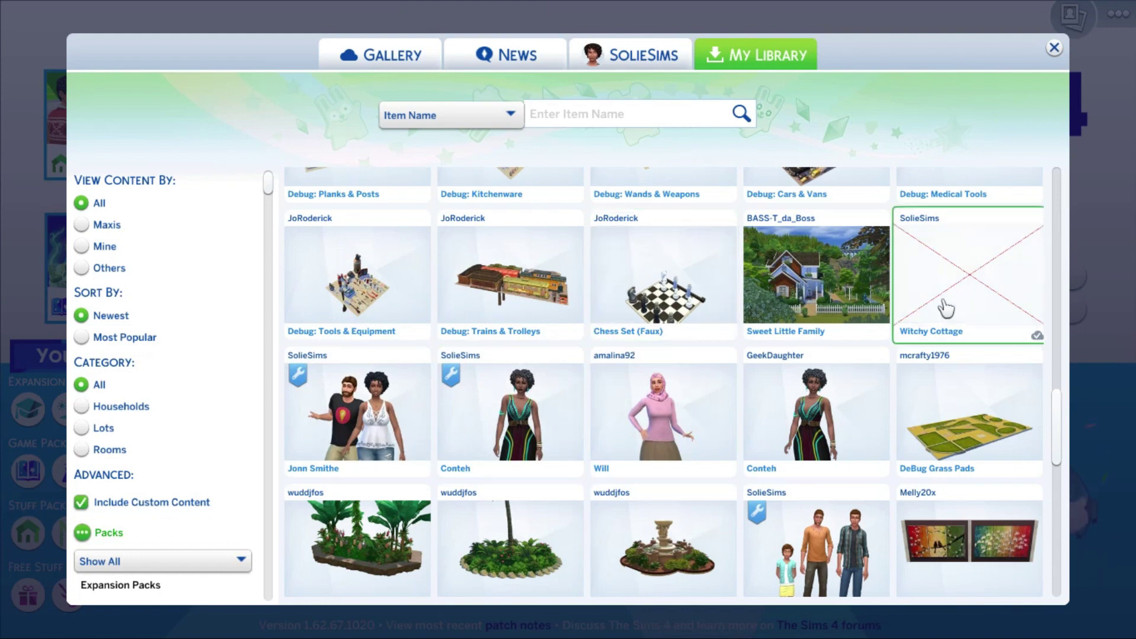
{"action": "scroll", "coordinate": [750, 427], "scroll_direction": "up", "scroll_amount": 3}
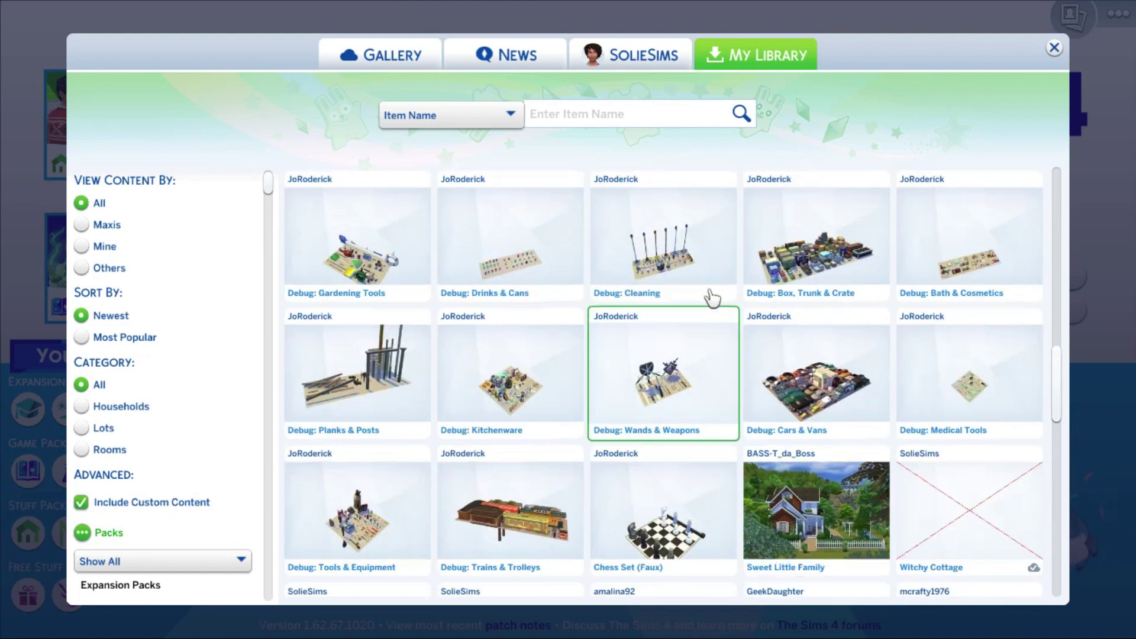
{"action": "scroll", "coordinate": [968, 539], "scroll_direction": "down", "scroll_amount": 2}
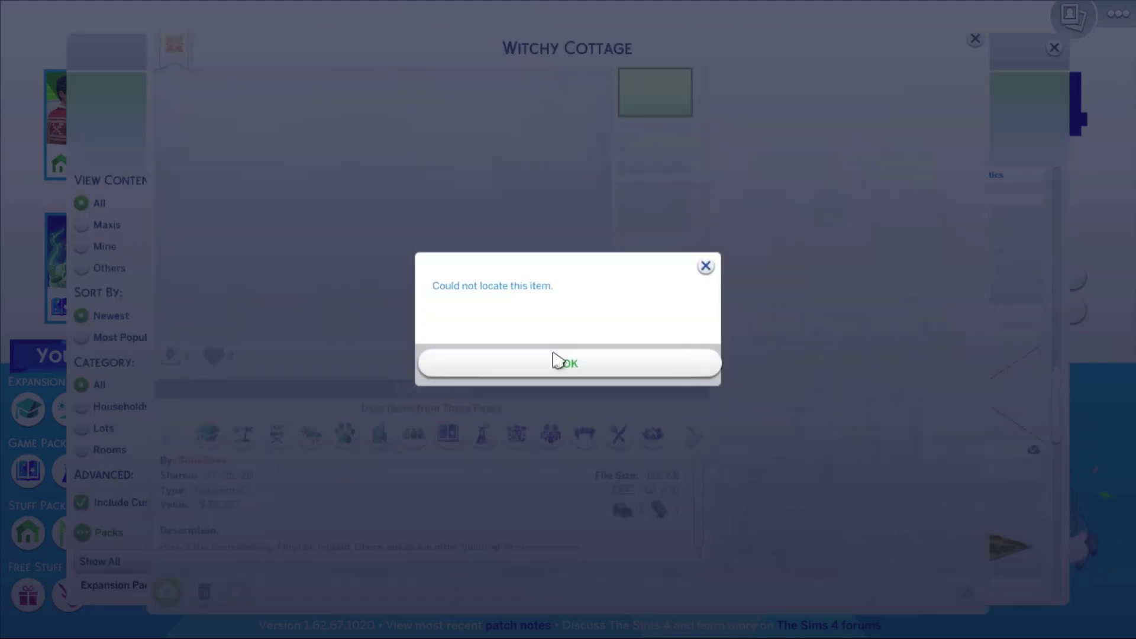
{"action": "left_click", "coordinate": [561, 361]}
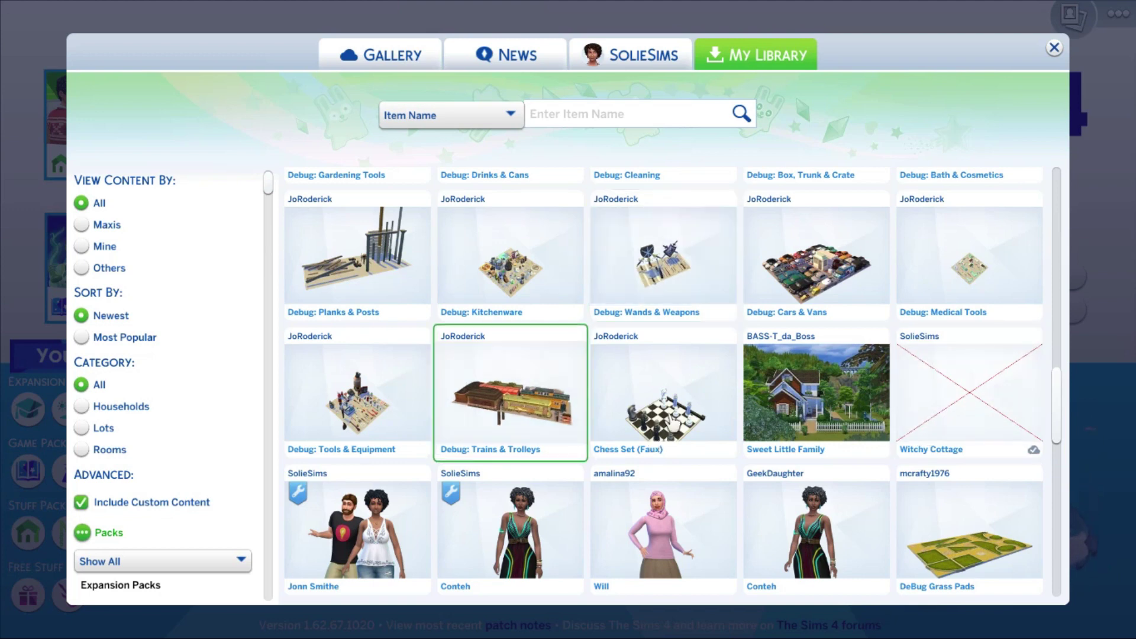
Delete the custom-content household Calvert near the start of the library.
{"action": "scroll", "coordinate": [475, 371], "scroll_direction": "up", "scroll_amount": 10}
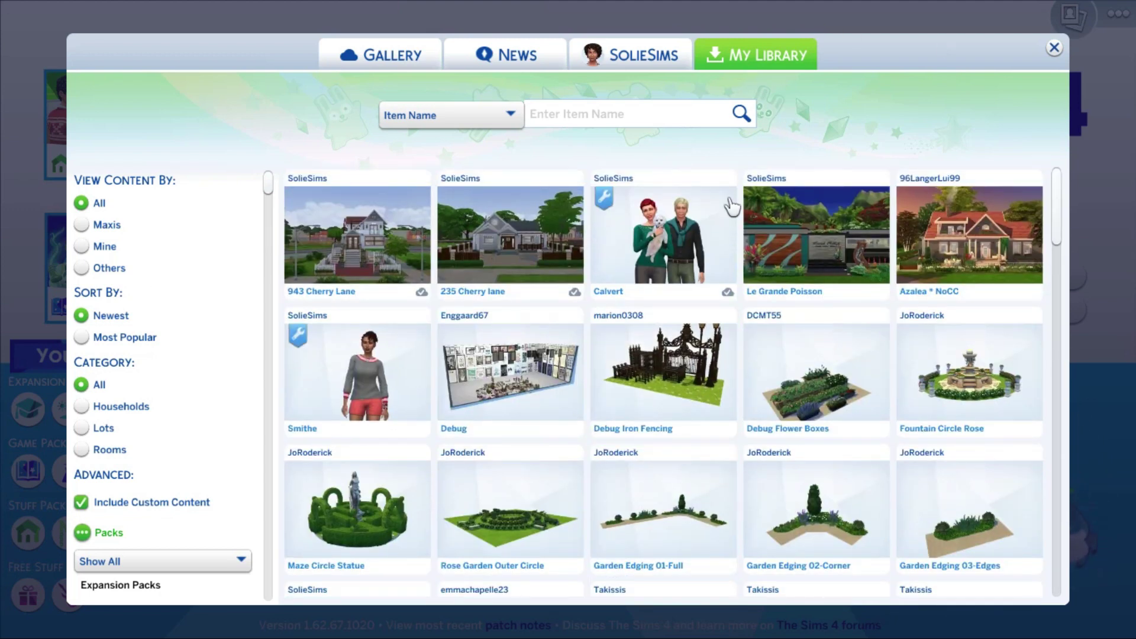
{"action": "left_click", "coordinate": [716, 223]}
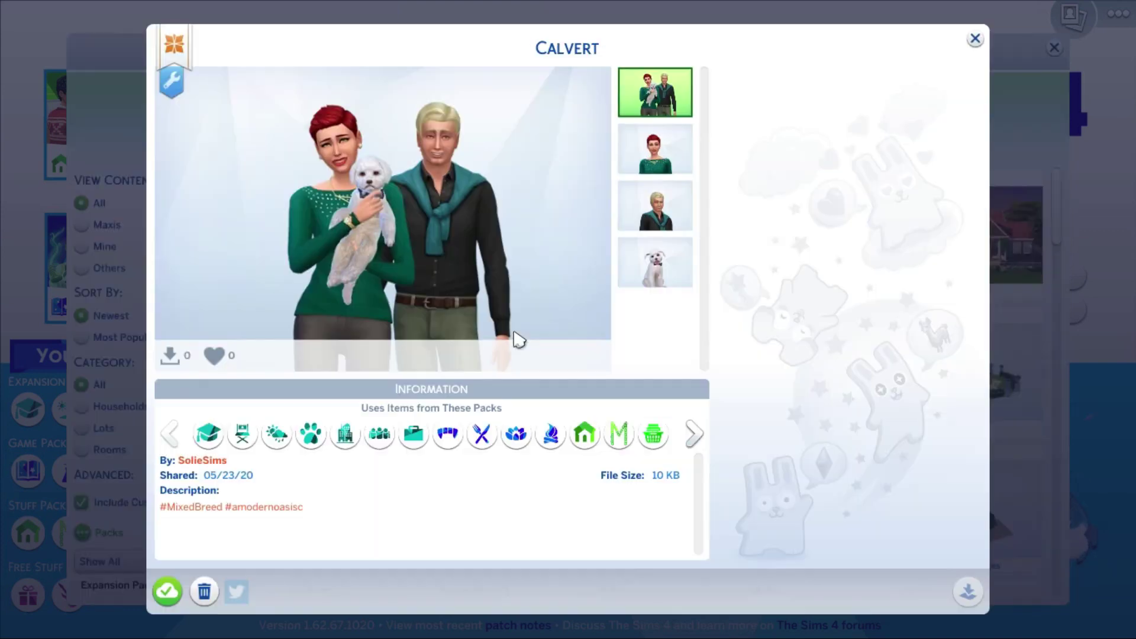
{"action": "left_click", "coordinate": [205, 591]}
{"action": "left_click", "coordinate": [652, 365]}
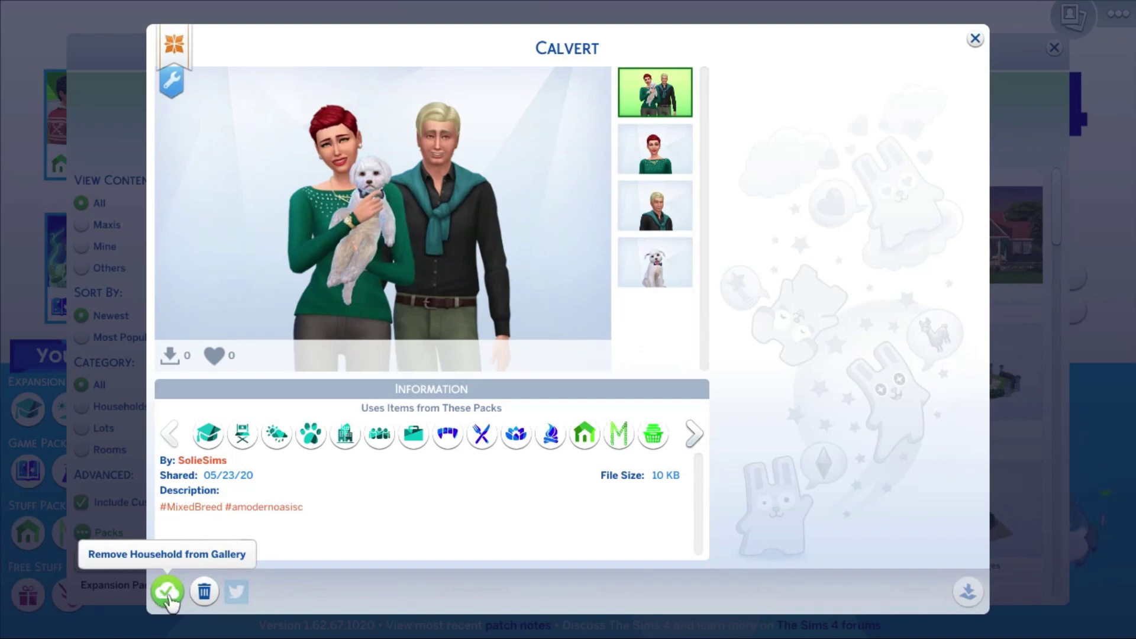
{"action": "left_click", "coordinate": [204, 591]}
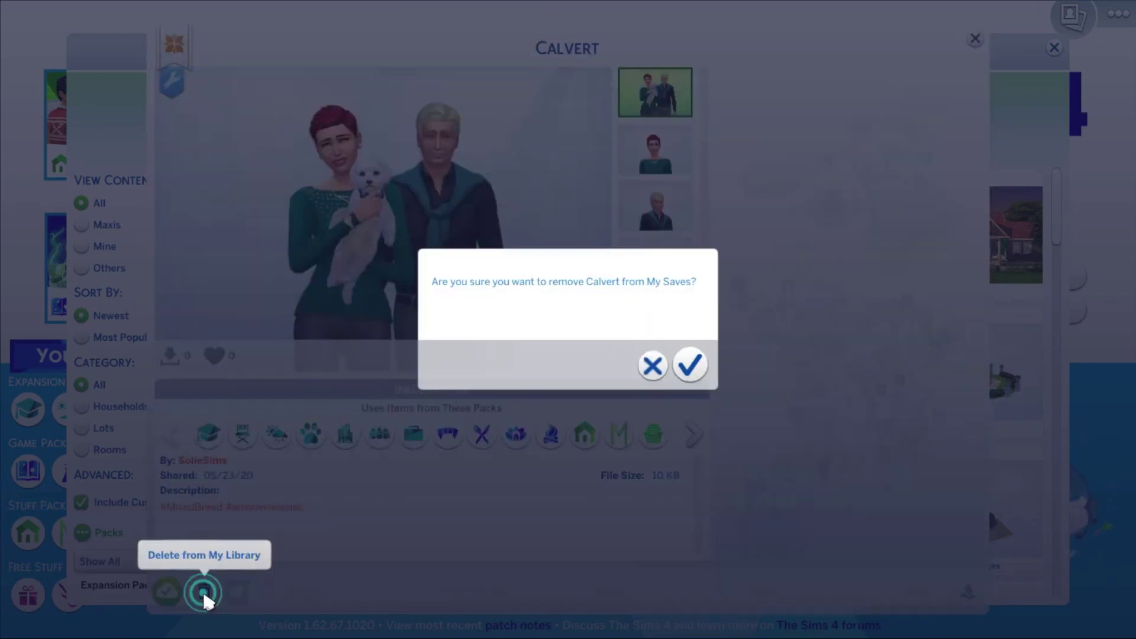
{"action": "left_click", "coordinate": [698, 361]}
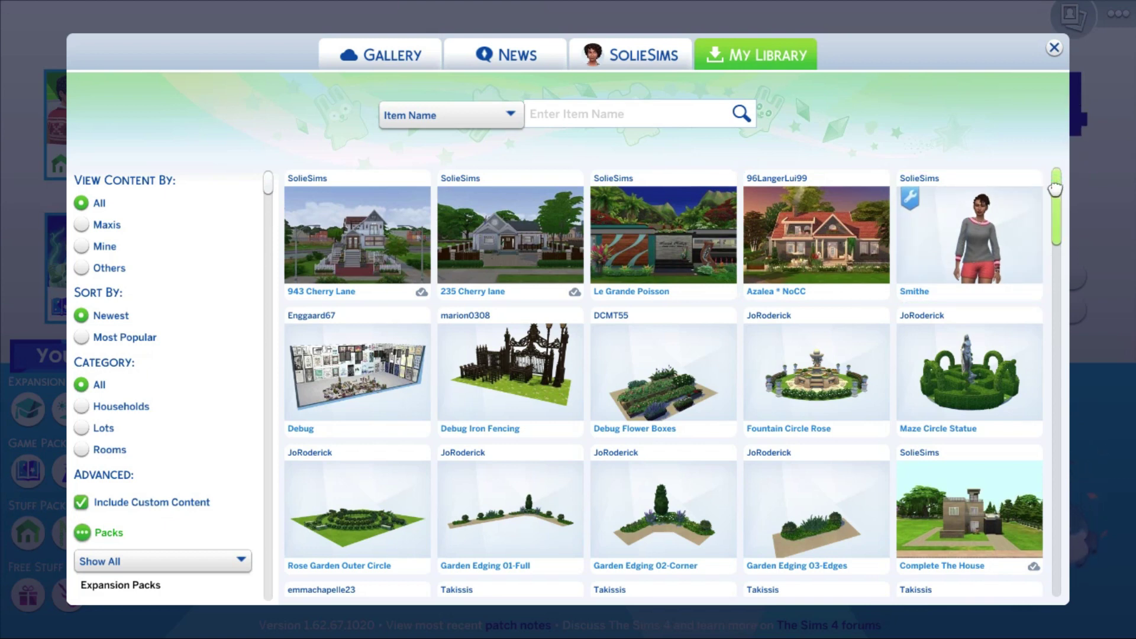
Check the end of the library for leftover custom-content items and leave the game for the Windows desktop.
{"action": "left_click_drag", "start_coordinate": [1055, 189], "coordinate": [1037, 605]}
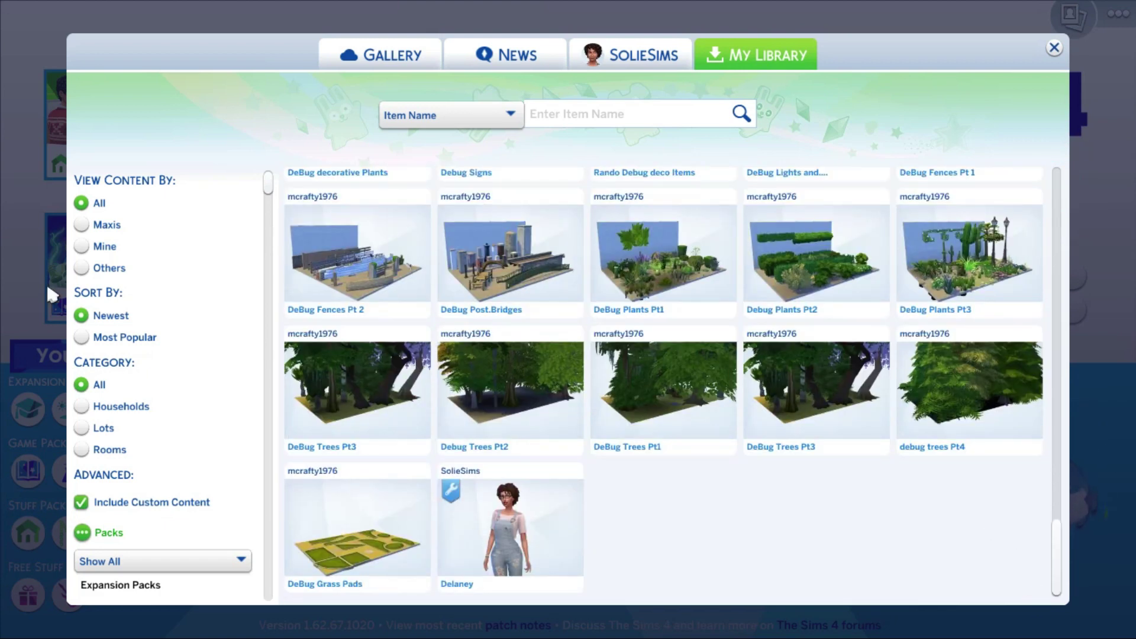
{"action": "left_click", "coordinate": [1059, 48]}
{"action": "key", "text": "super"}
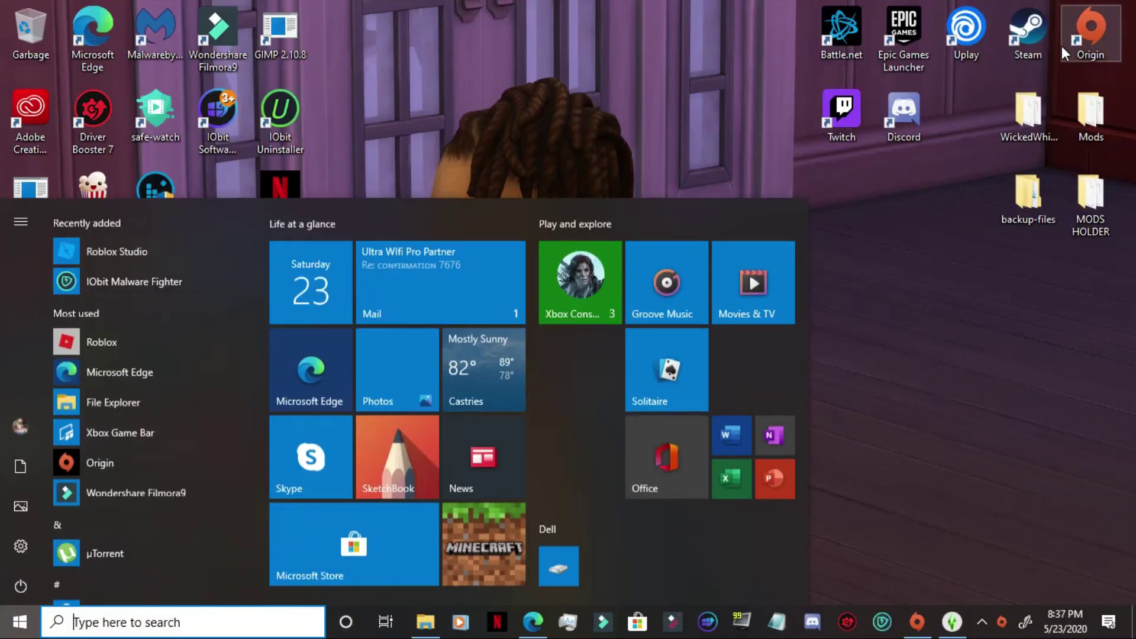
{"action": "left_click", "coordinate": [910, 453]}
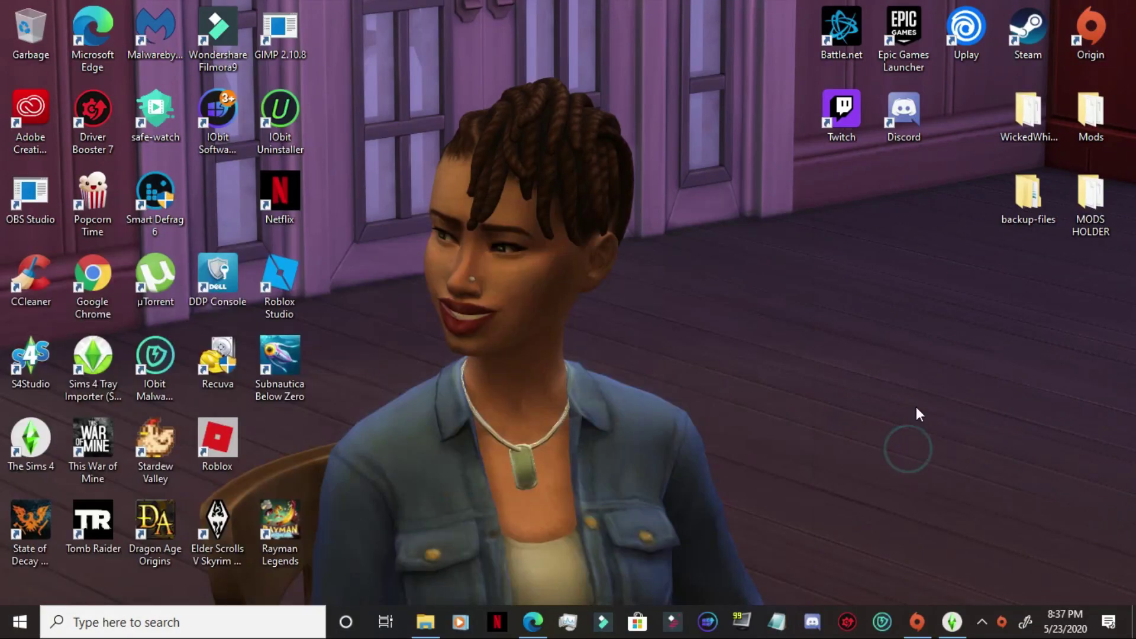
Open The Sims 4 folder inside Documents\Electronic Arts in File Explorer.
{"action": "left_click", "coordinate": [443, 615]}
{"action": "left_click", "coordinate": [229, 362]}
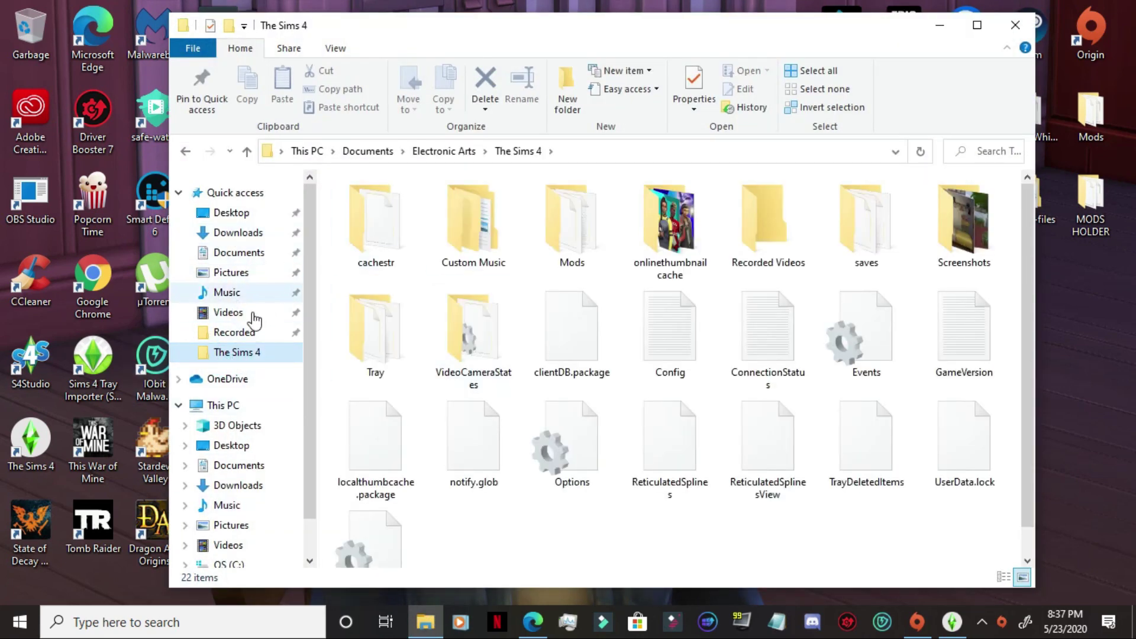
{"action": "left_click", "coordinate": [239, 253]}
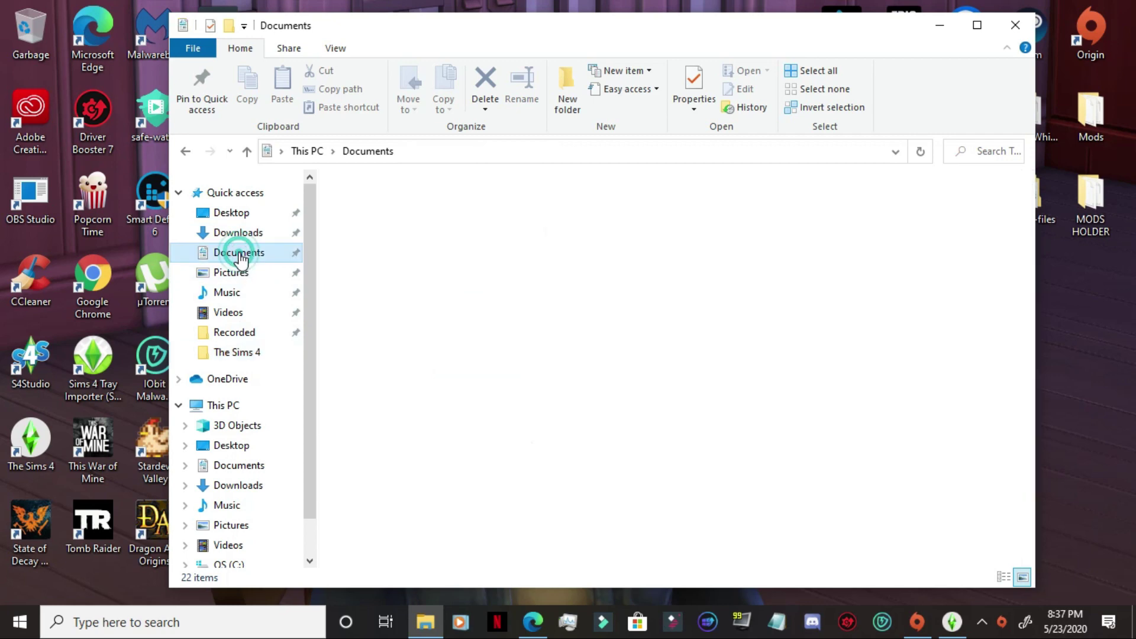
{"action": "left_click", "coordinate": [412, 276]}
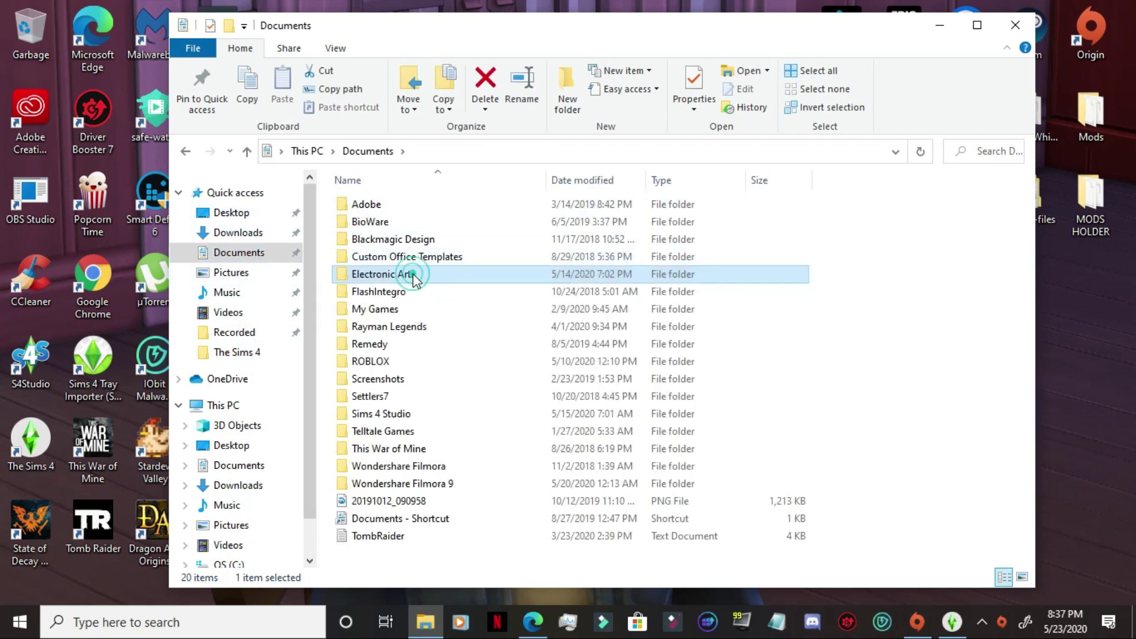
{"action": "double_click", "coordinate": [413, 276]}
{"action": "double_click", "coordinate": [400, 208]}
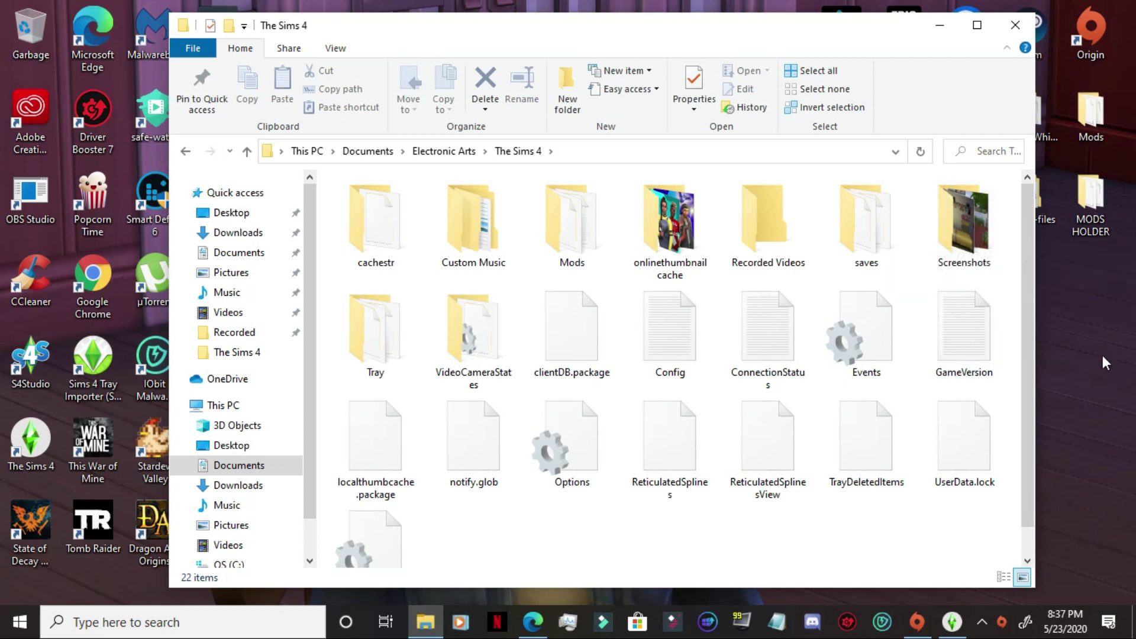
Open the Tray folder and examine its saved household, lot and room files from newest to oldest.
{"action": "mouse_move", "coordinate": [963, 241]}
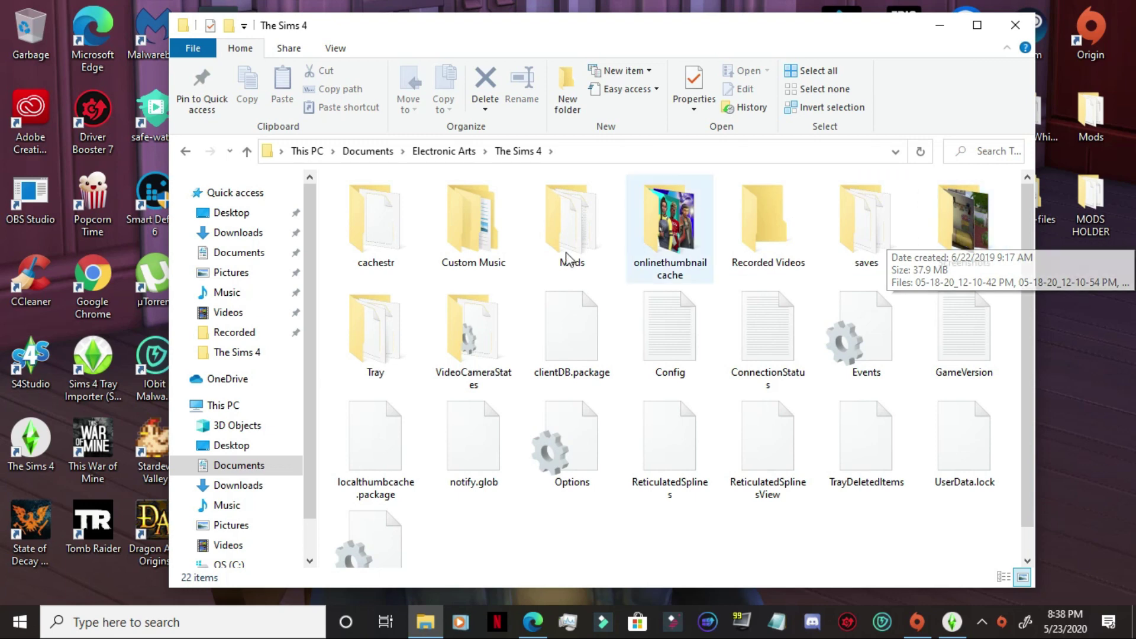
{"action": "double_click", "coordinate": [375, 343]}
{"action": "scroll", "coordinate": [723, 355], "scroll_direction": "down", "scroll_amount": 10}
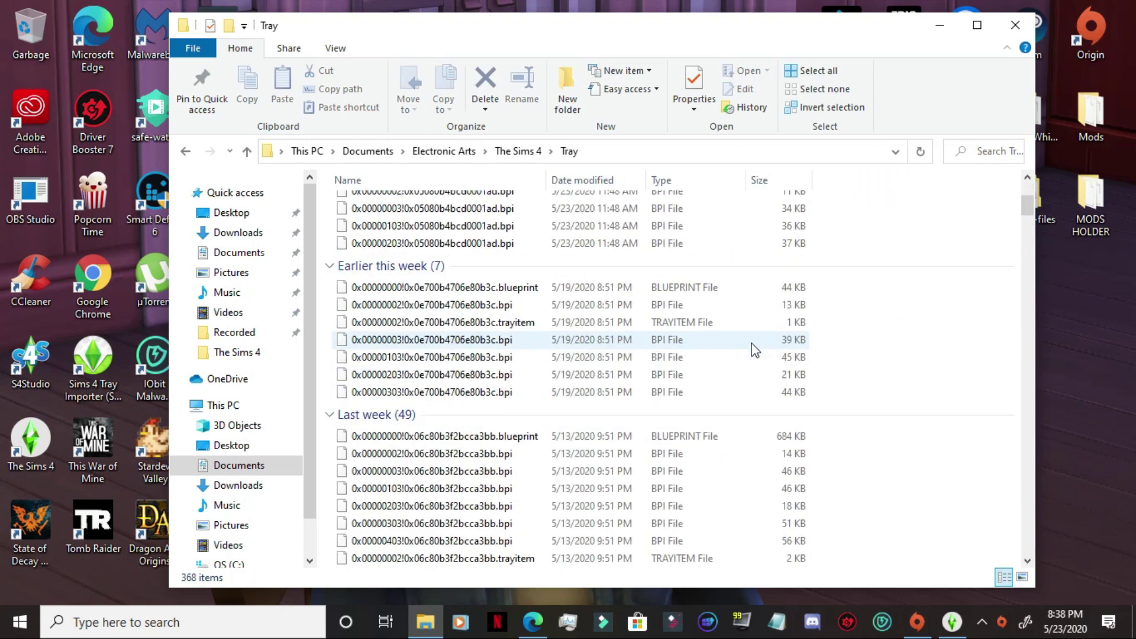
{"action": "scroll", "coordinate": [752, 348], "scroll_direction": "up", "scroll_amount": 7}
{"action": "scroll", "coordinate": [751, 348], "scroll_direction": "up", "scroll_amount": 4}
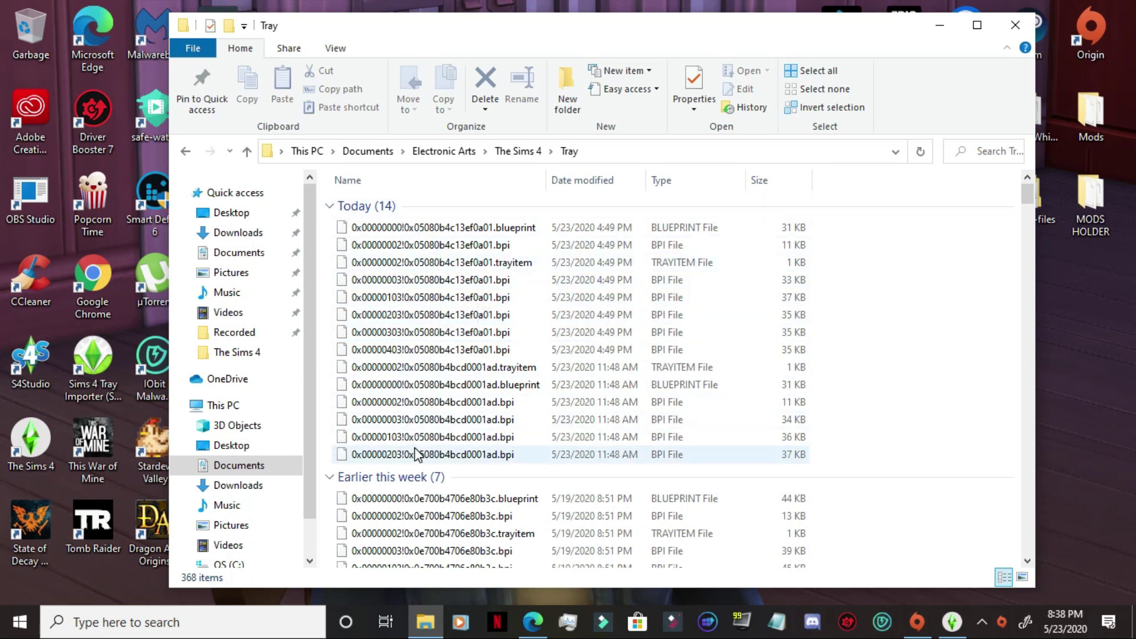
{"action": "scroll", "coordinate": [611, 509], "scroll_direction": "down", "scroll_amount": 4}
{"action": "scroll", "coordinate": [611, 510], "scroll_direction": "down", "scroll_amount": 3}
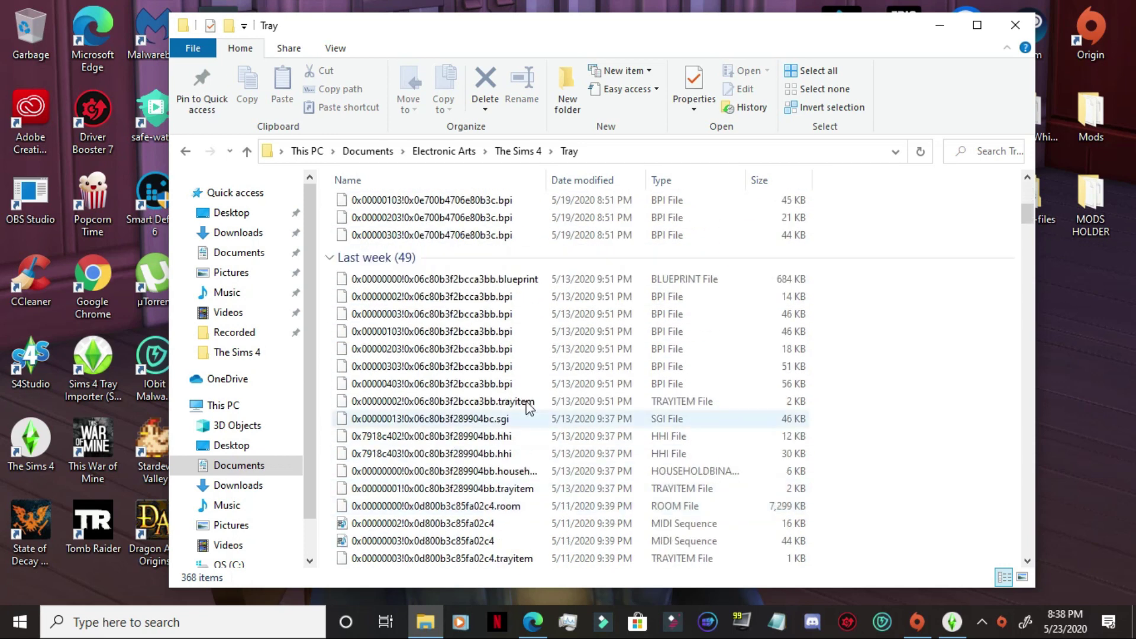
{"action": "scroll", "coordinate": [518, 436], "scroll_direction": "down", "scroll_amount": 1}
{"action": "scroll", "coordinate": [518, 436], "scroll_direction": "down", "scroll_amount": 16}
{"action": "scroll", "coordinate": [518, 428], "scroll_direction": "down", "scroll_amount": 10}
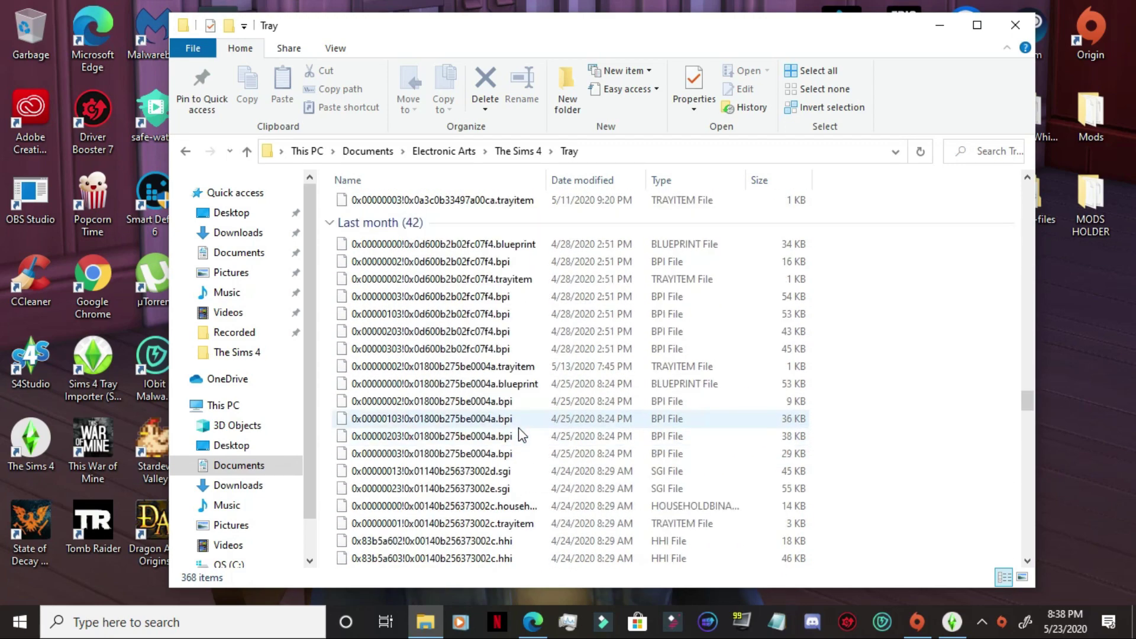
{"action": "scroll", "coordinate": [518, 436], "scroll_direction": "down", "scroll_amount": 20}
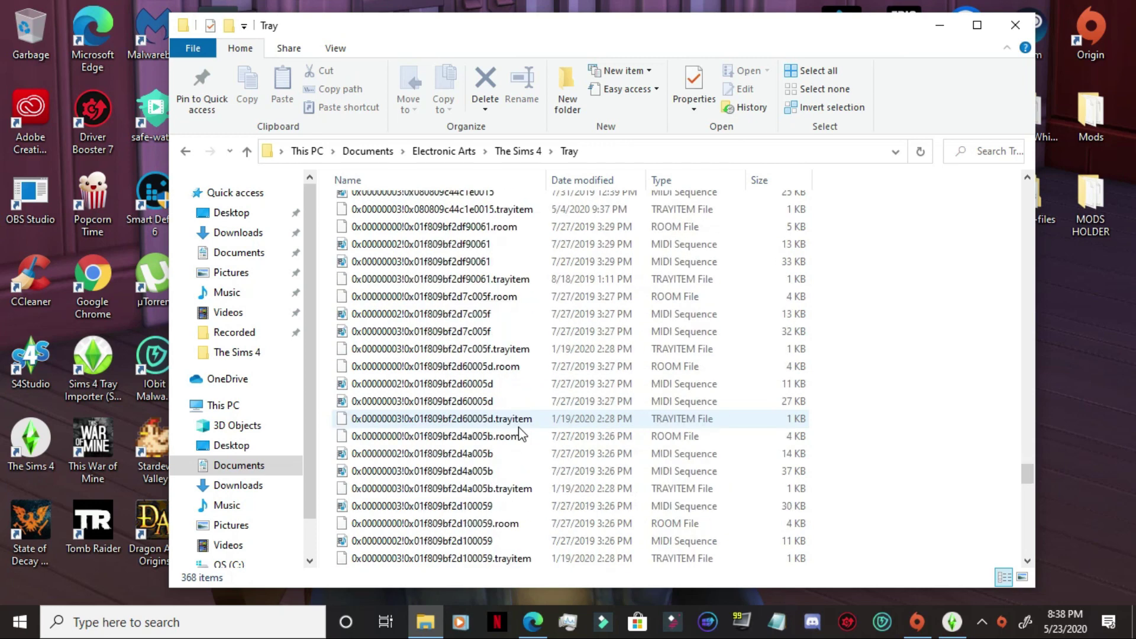
{"action": "scroll", "coordinate": [754, 478], "scroll_direction": "down", "scroll_amount": 20}
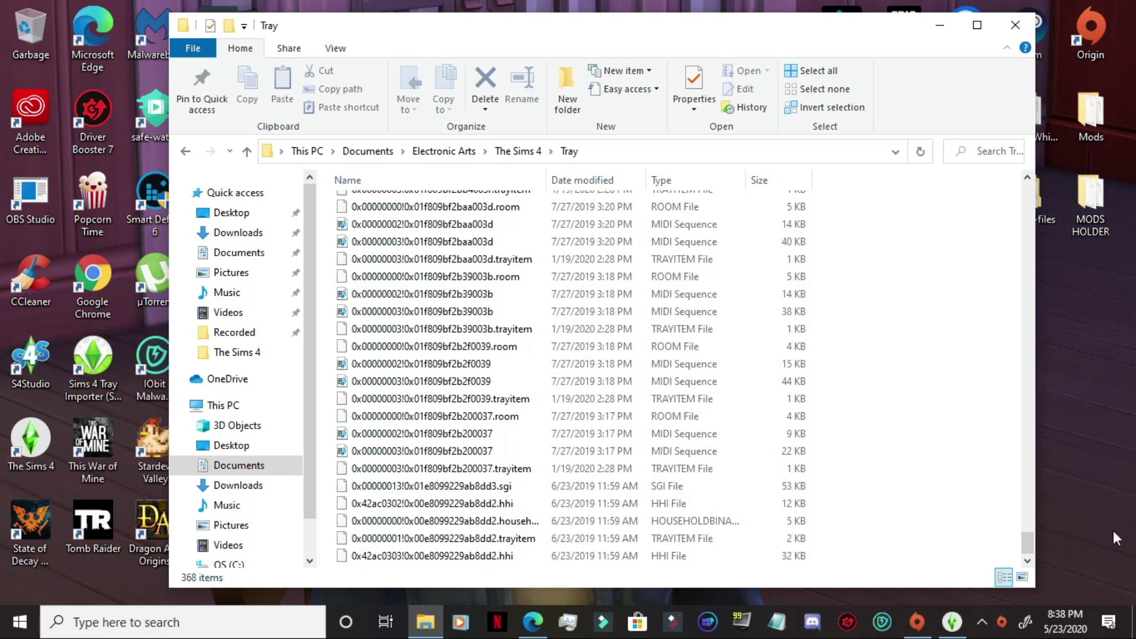
Return from the Tray folder to The Sims 4 folder, review its contents and close the window.
{"action": "left_click", "coordinate": [940, 24]}
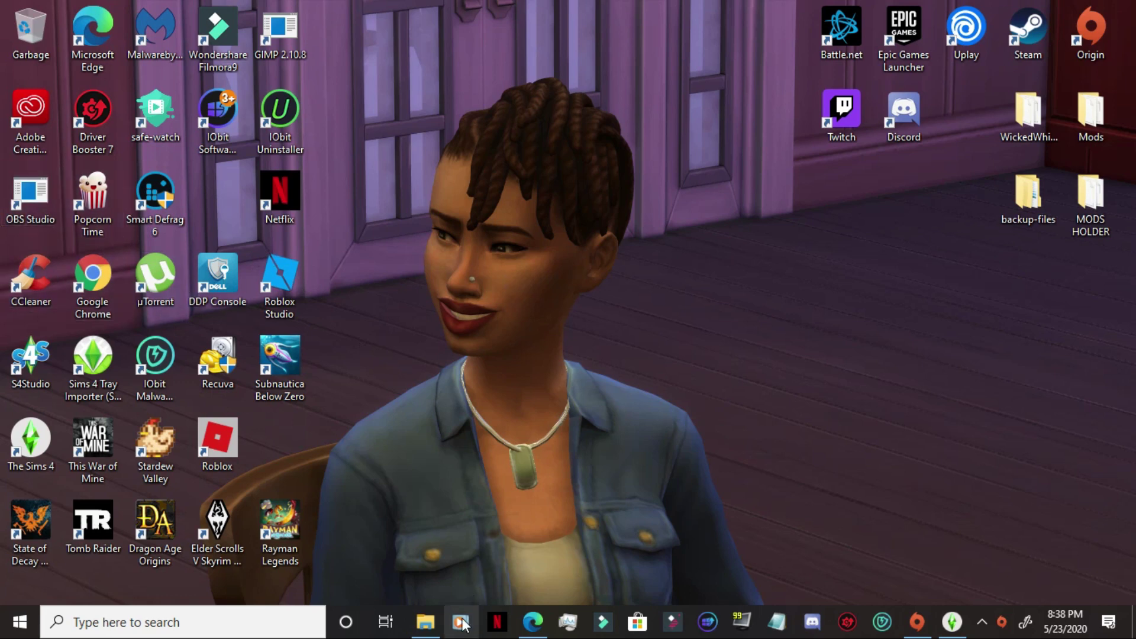
{"action": "left_click", "coordinate": [439, 634]}
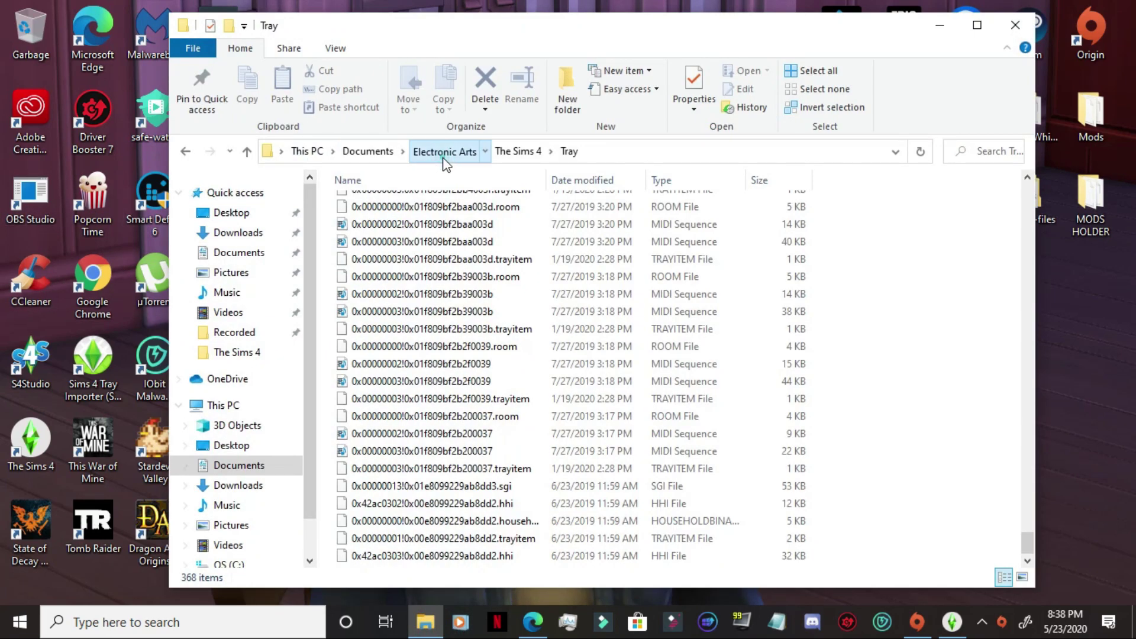
{"action": "left_click", "coordinate": [450, 152]}
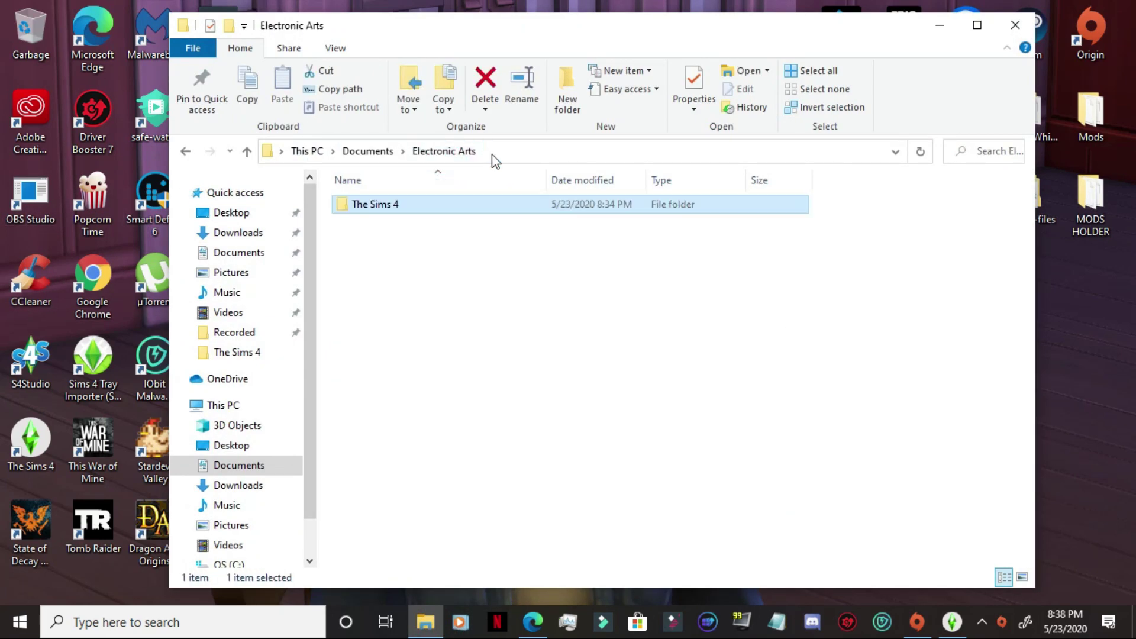
{"action": "double_click", "coordinate": [404, 206]}
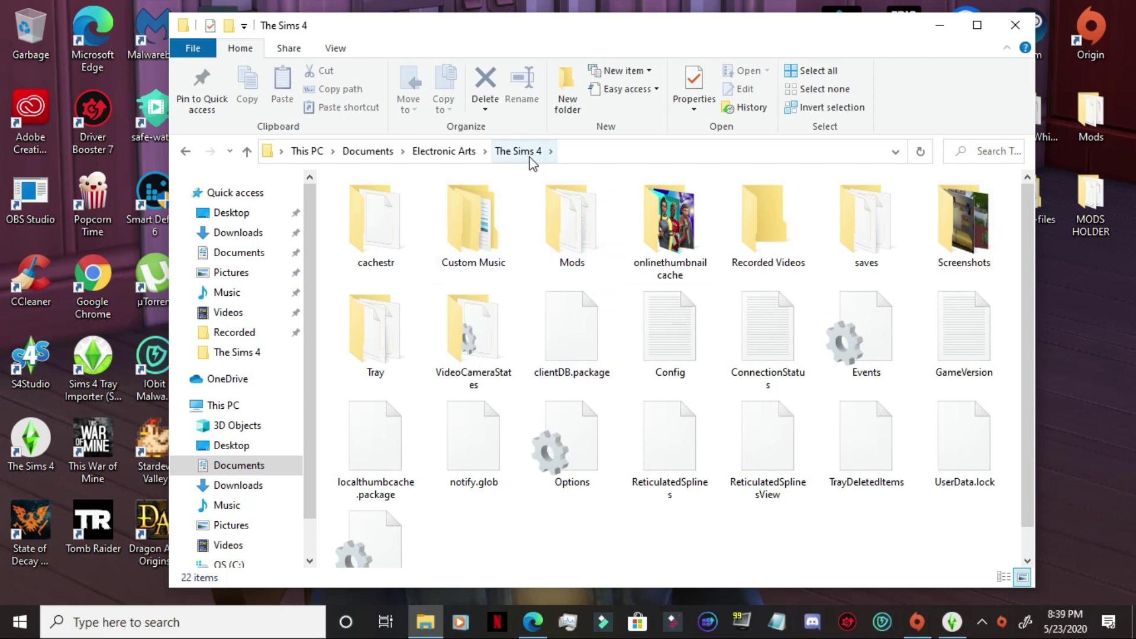
{"action": "mouse_move", "coordinate": [947, 627]}
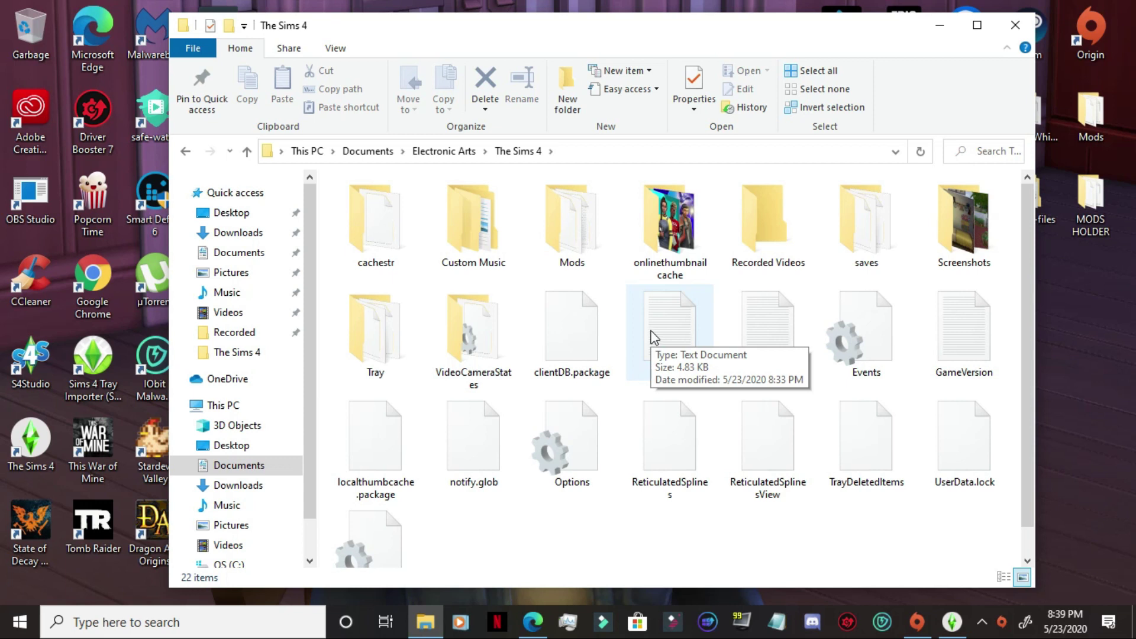
{"action": "left_click", "coordinate": [1007, 30]}
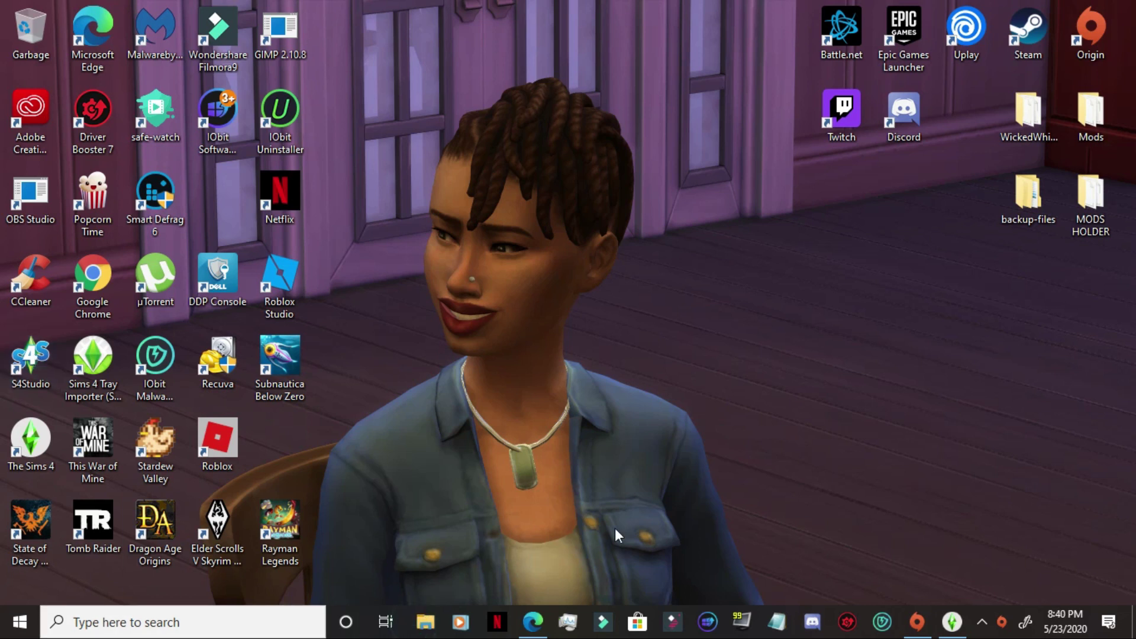
Open the Praline Eyebrow folder inside the Mods folder on the desktop.
{"action": "double_click", "coordinate": [1088, 119]}
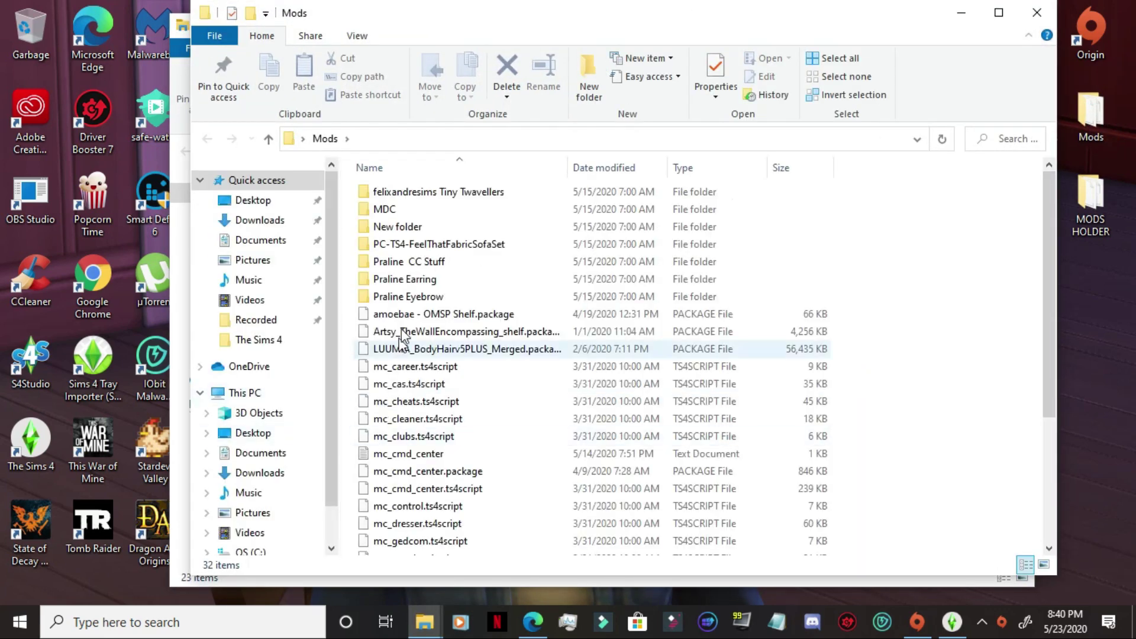
{"action": "double_click", "coordinate": [407, 296]}
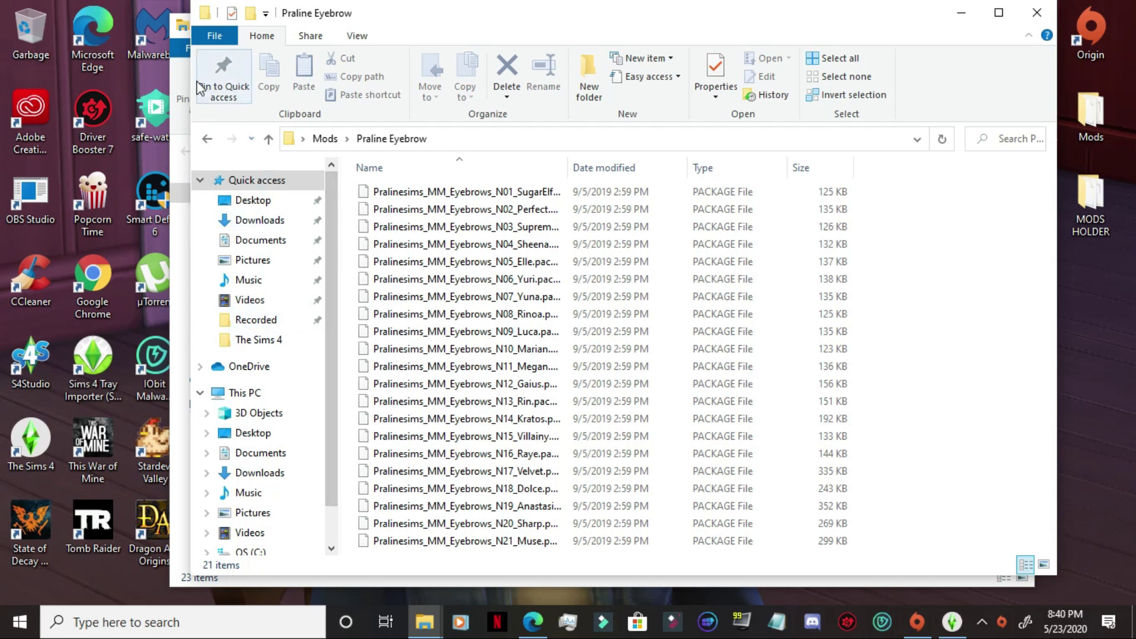
{"action": "left_click", "coordinate": [184, 68]}
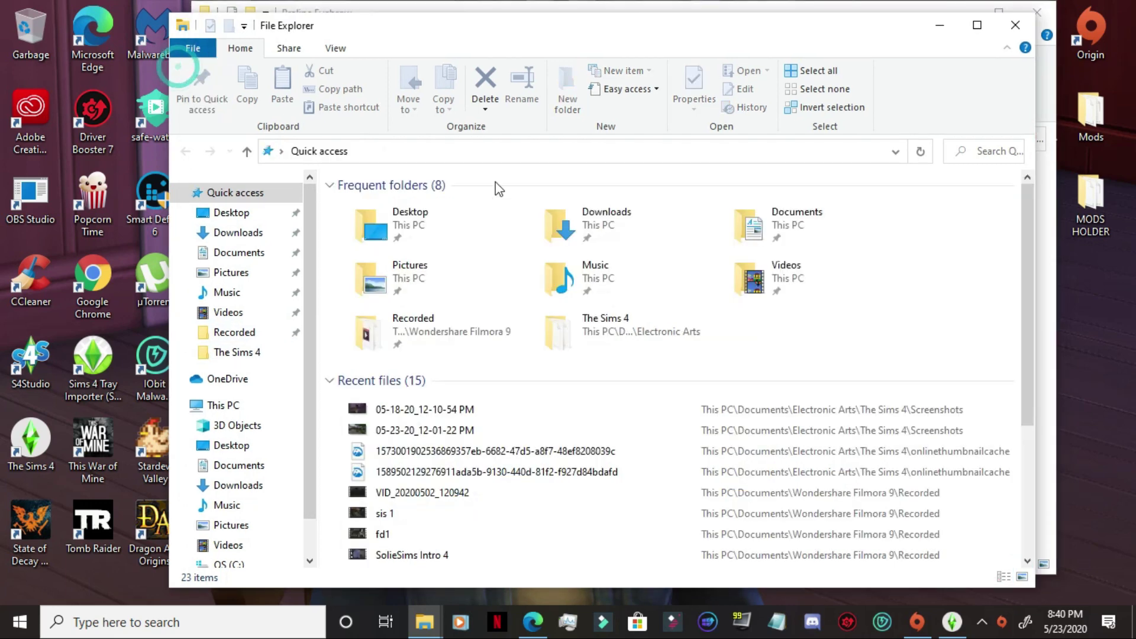
Launch Sims 4 Studio, close the spare File Explorer window and open the Merge Packages tool.
{"action": "left_click", "coordinate": [34, 368]}
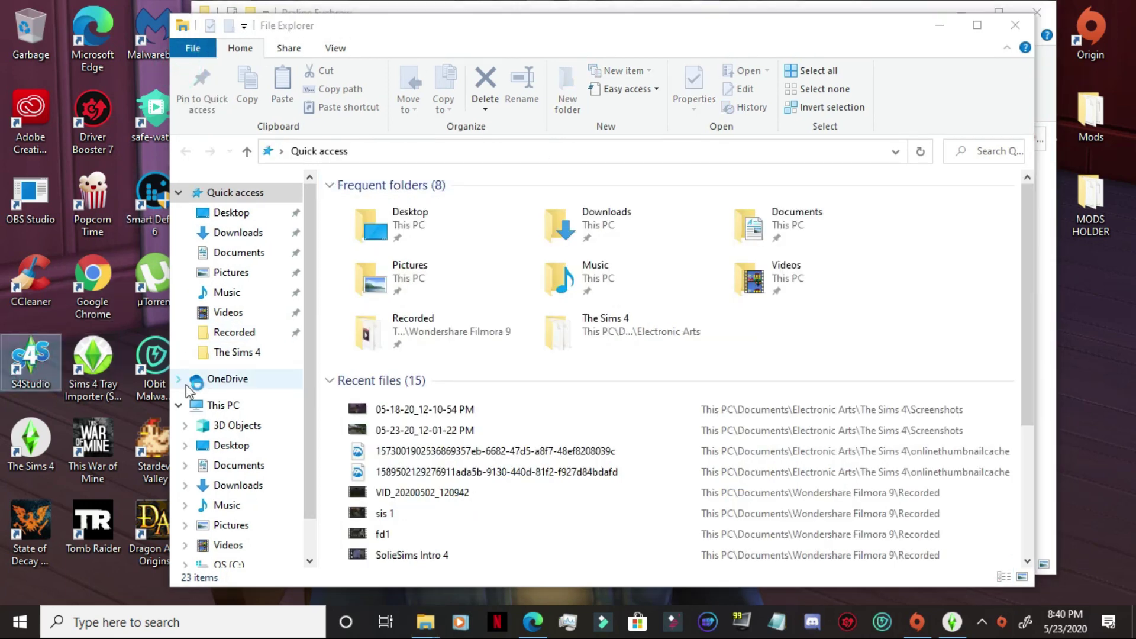
{"action": "double_click", "coordinate": [23, 367]}
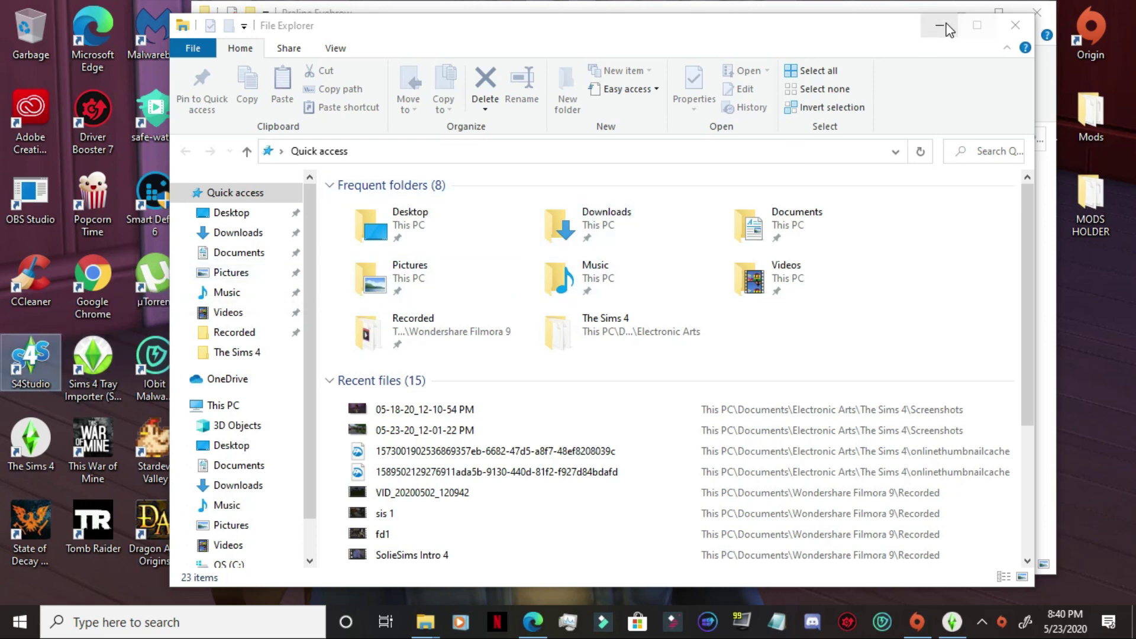
{"action": "left_click", "coordinate": [1016, 30]}
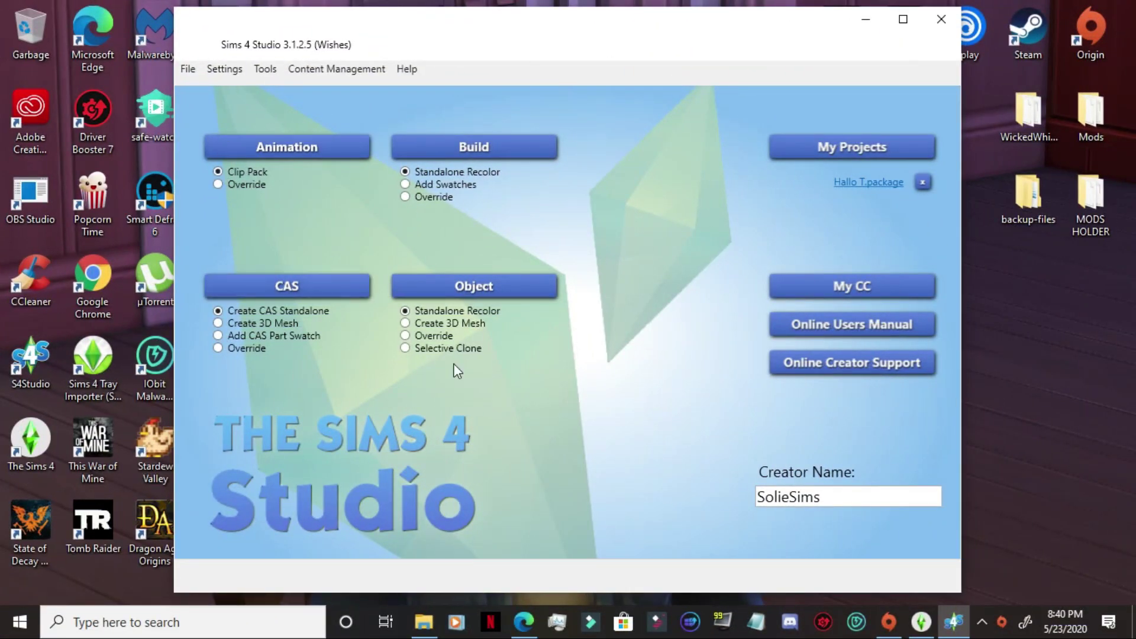
{"action": "left_click", "coordinate": [348, 76]}
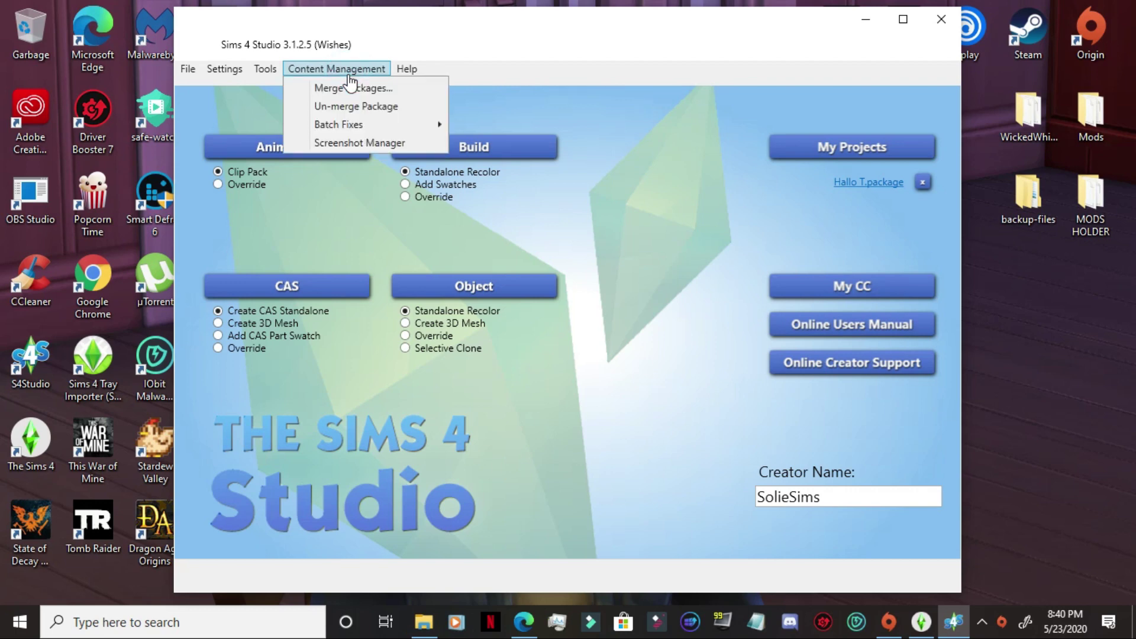
{"action": "left_click", "coordinate": [389, 90]}
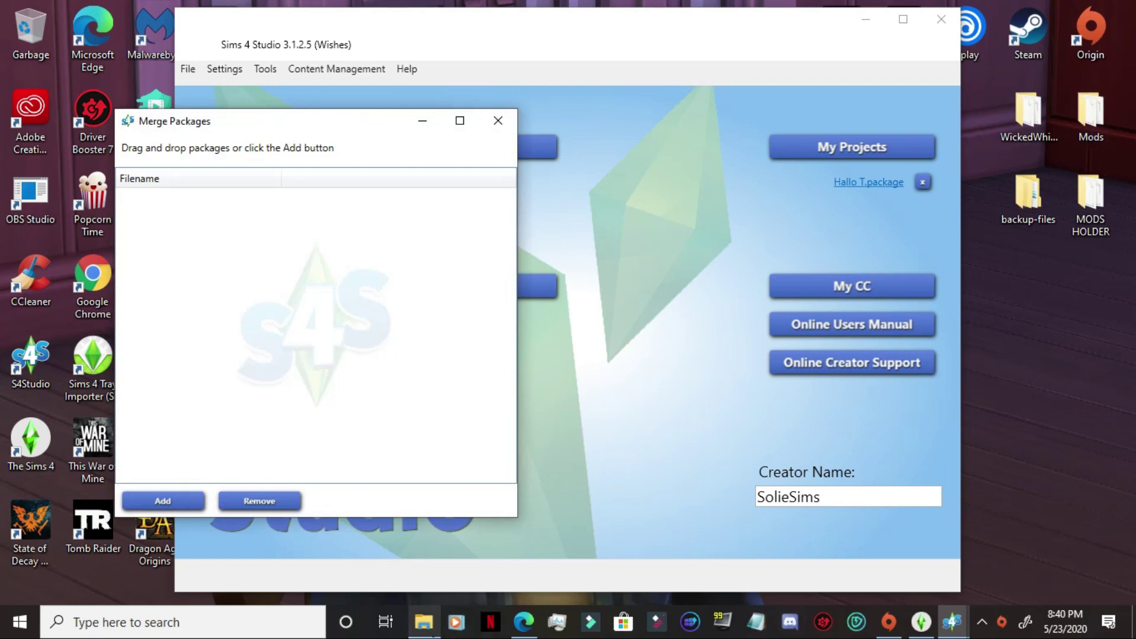
Add all the eyebrow packages from the Praline Eyebrow folder to the merge list and put the folder window away.
{"action": "left_click", "coordinate": [424, 621]}
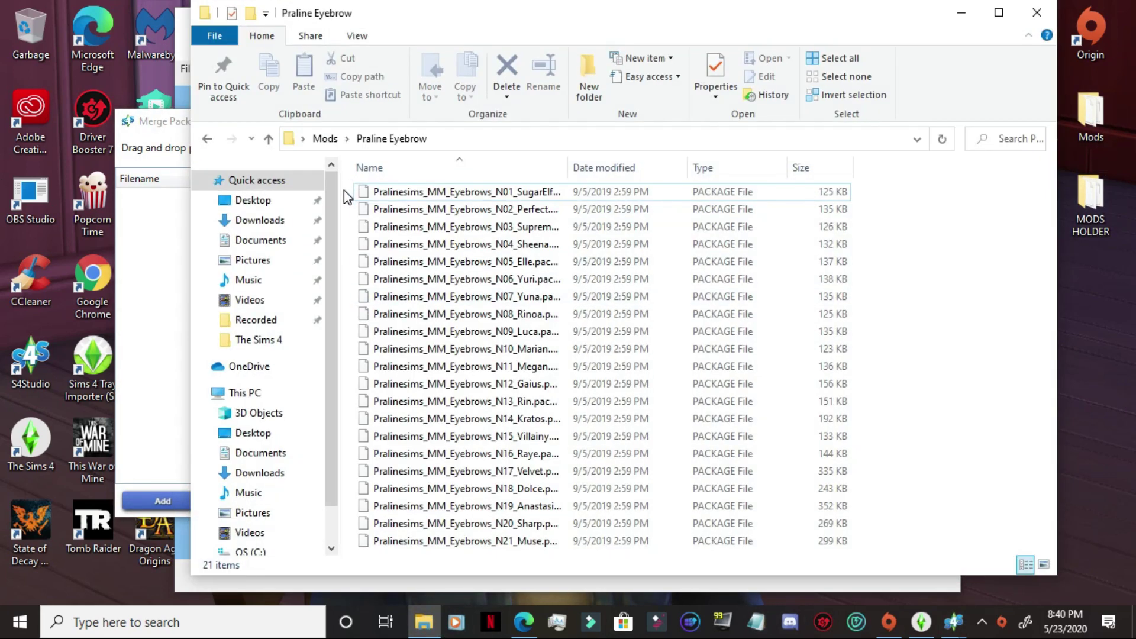
{"action": "left_click_drag", "start_coordinate": [484, 24], "coordinate": [822, 24]}
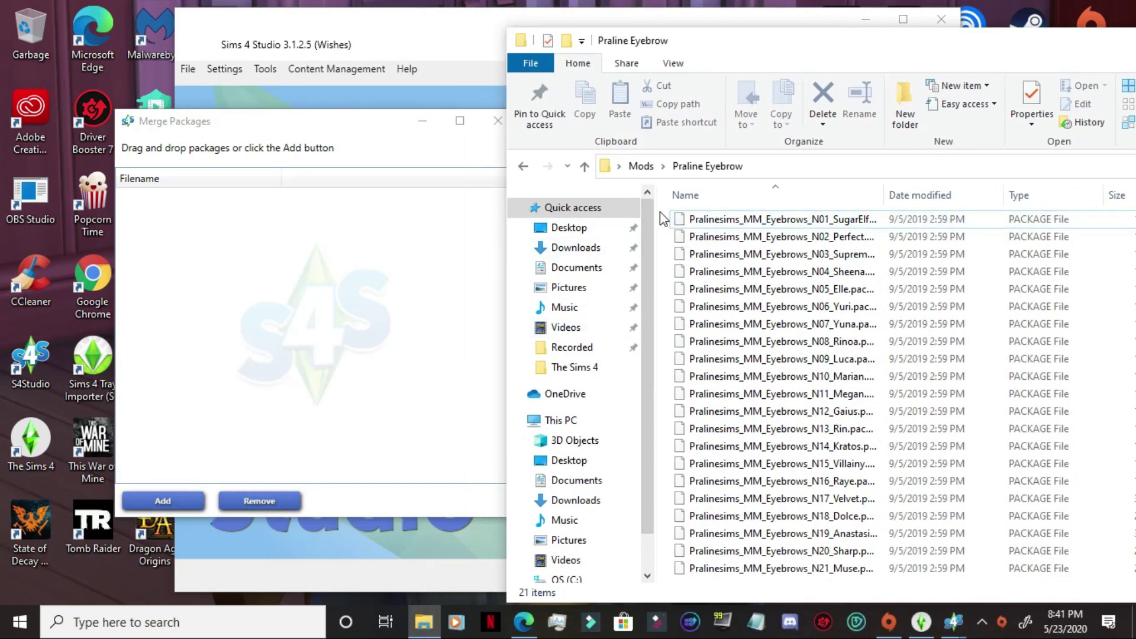
{"action": "left_click_drag", "start_coordinate": [664, 212], "coordinate": [836, 583]}
{"action": "left_click_drag", "start_coordinate": [828, 449], "coordinate": [368, 413]}
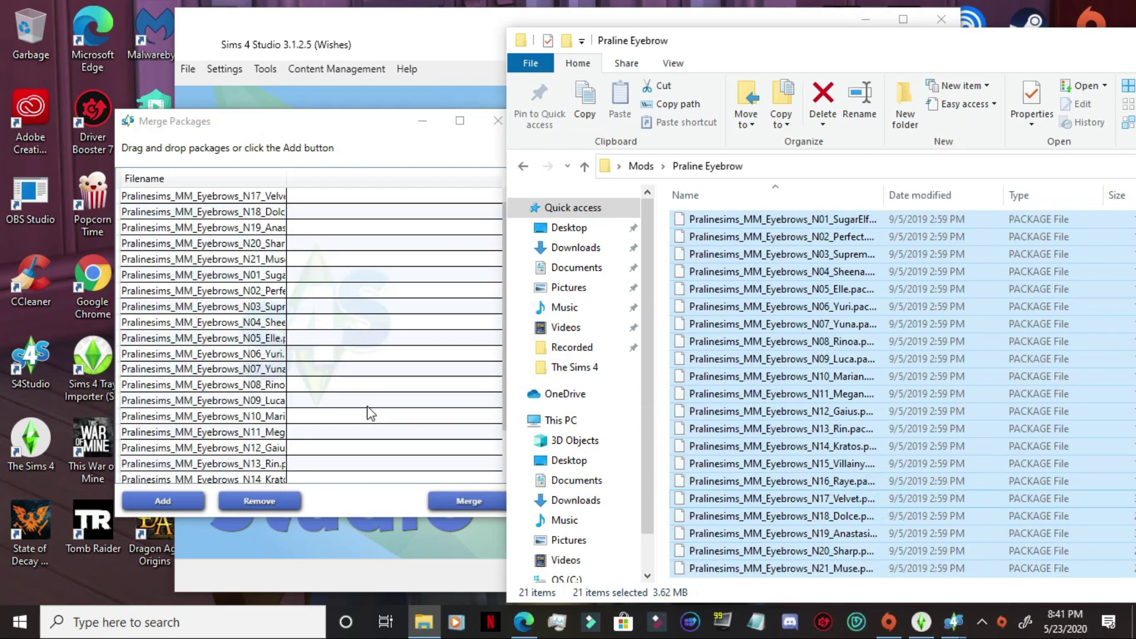
{"action": "double_click", "coordinate": [979, 50]}
{"action": "left_click", "coordinate": [1041, 42]}
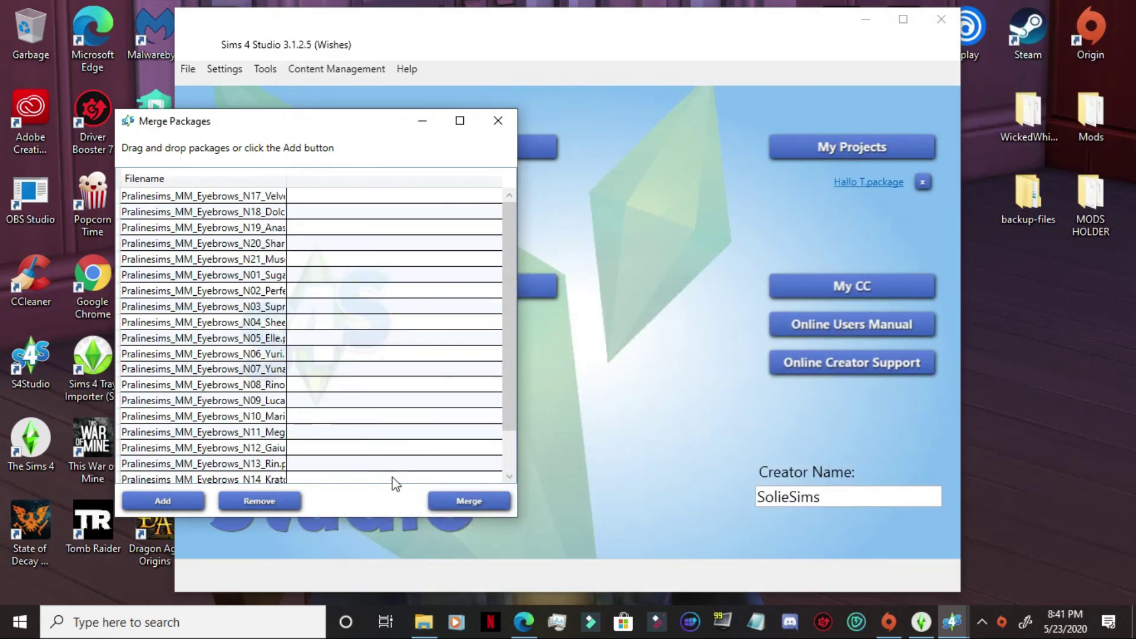
Merge the listed packages into a single Sims 4 package named Praline Eyebrows, saved in the Downloads folder.
{"action": "left_click", "coordinate": [458, 500]}
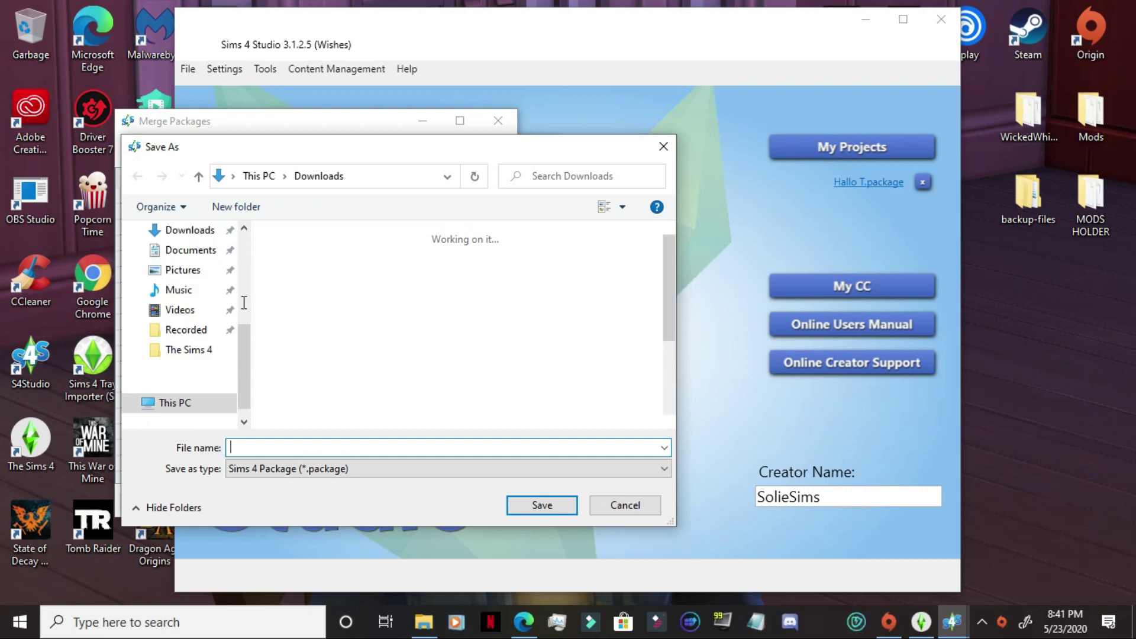
{"action": "left_click", "coordinate": [558, 502]}
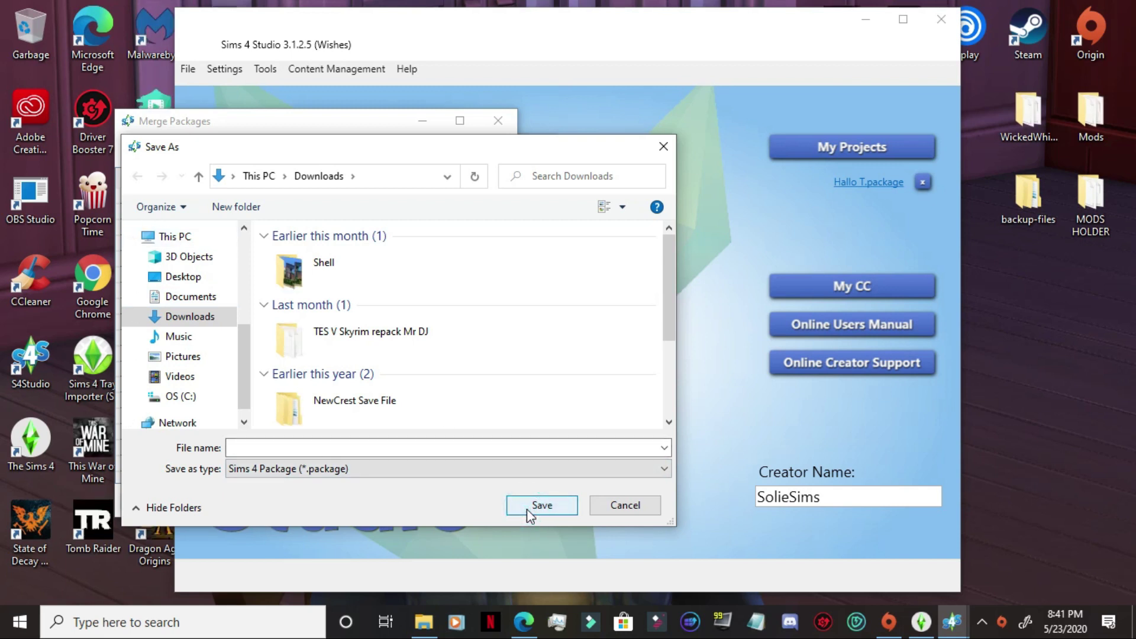
{"action": "left_click", "coordinate": [350, 444]}
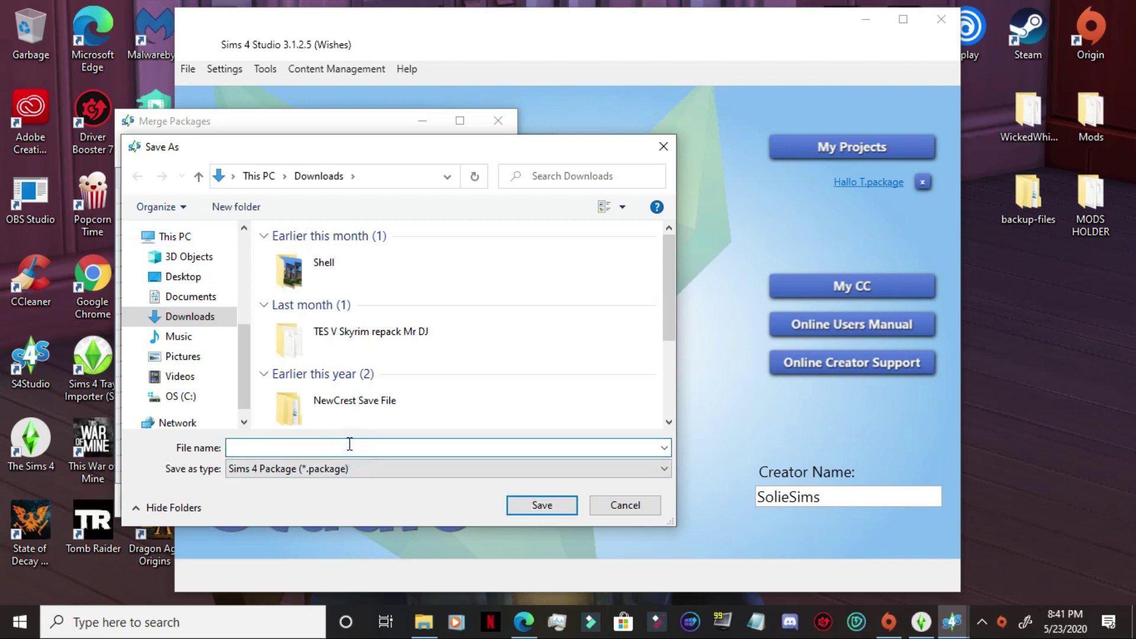
{"action": "type", "text": "P"}
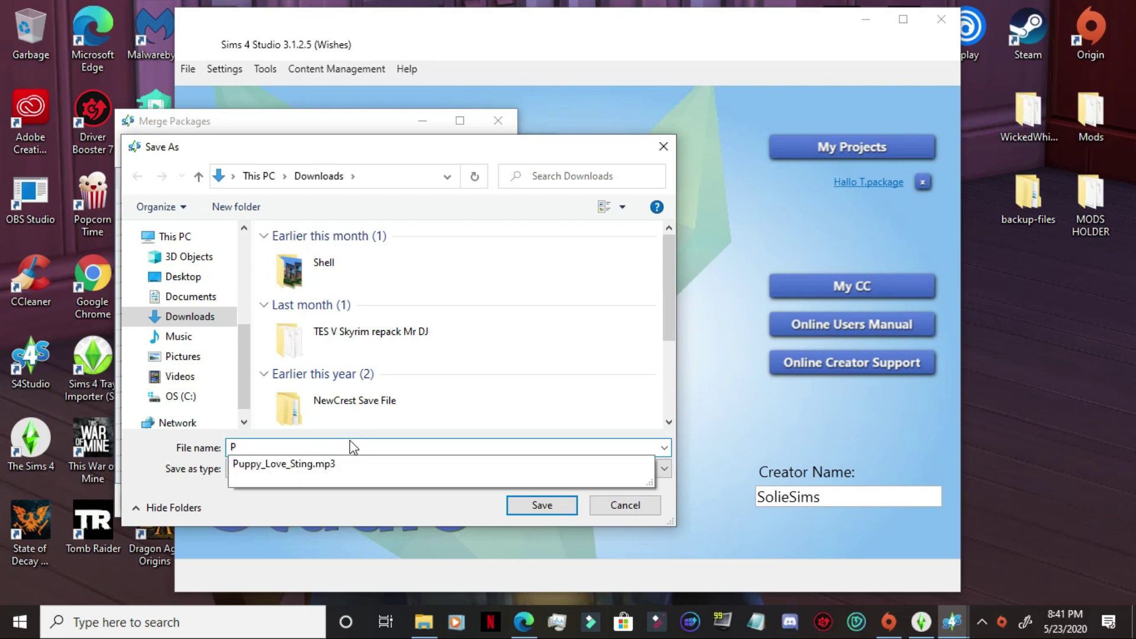
{"action": "type", "text": "ra"}
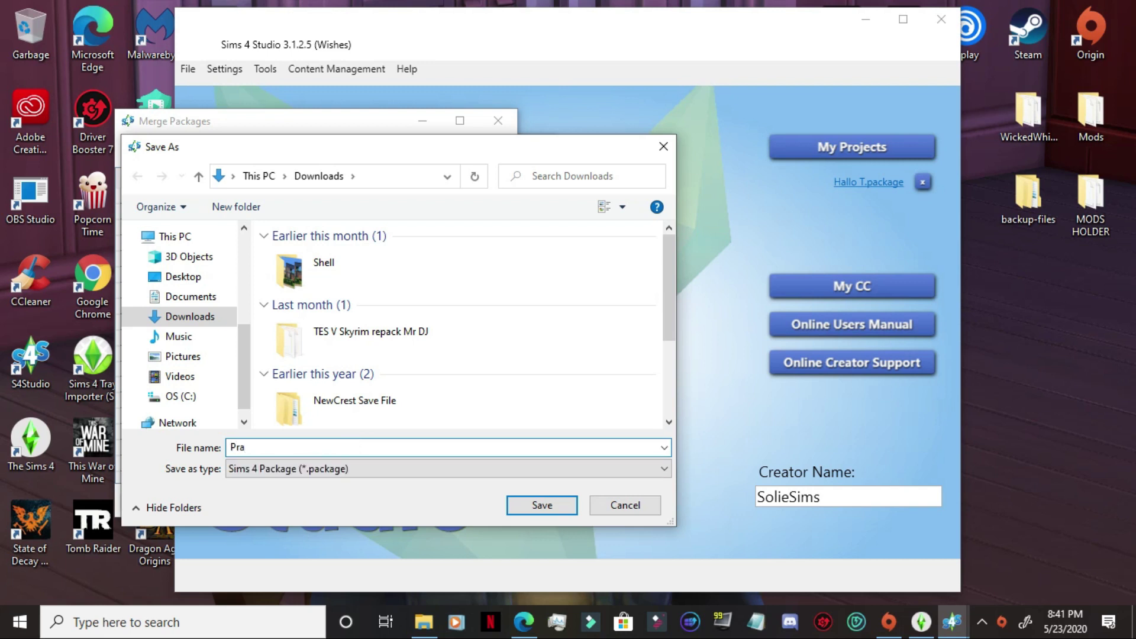
{"action": "type", "text": "line Eyebrows"}
{"action": "left_click", "coordinate": [542, 505]}
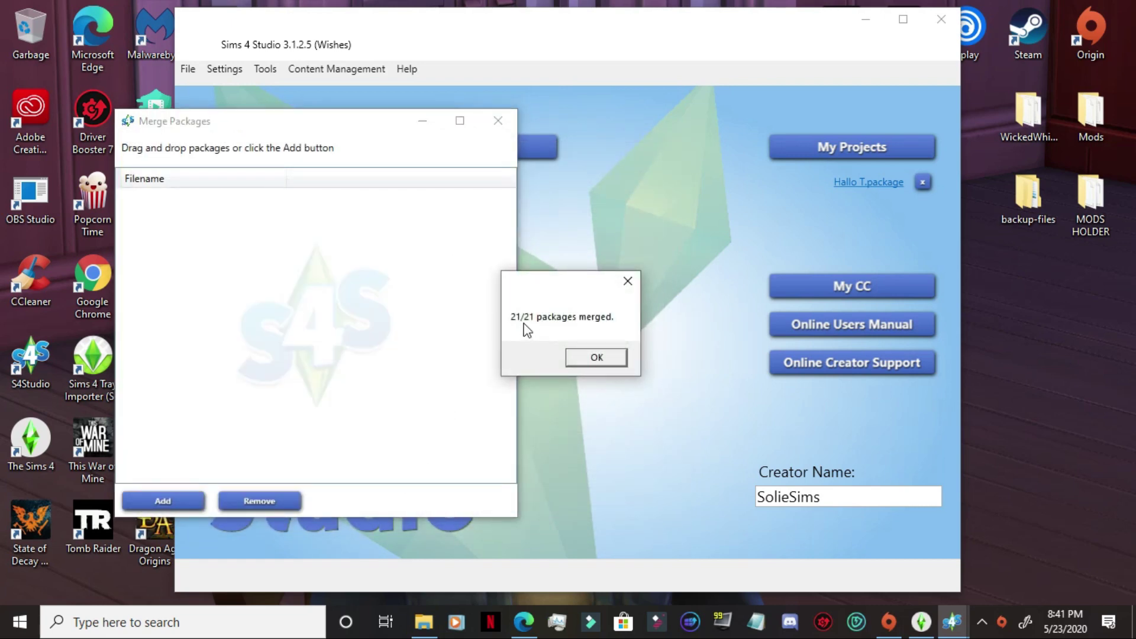
Close the Merge Packages tool and Sims 4 Studio, and minimize the Downloads window.
{"action": "left_click", "coordinate": [595, 357]}
{"action": "left_click", "coordinate": [498, 121]}
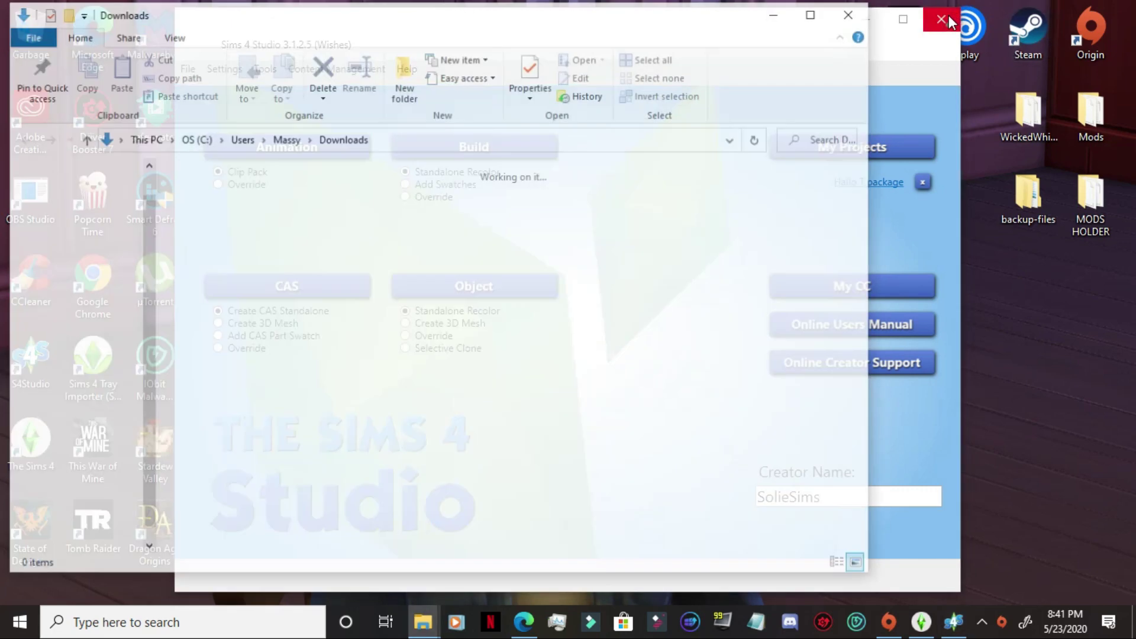
{"action": "left_click", "coordinate": [941, 19]}
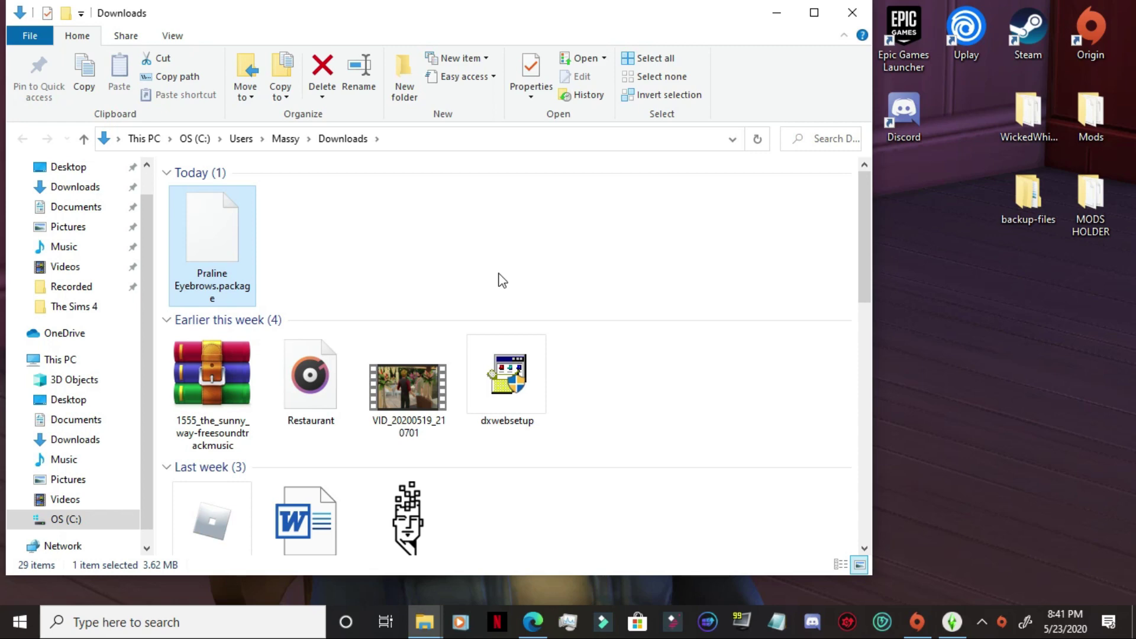
{"action": "left_click", "coordinate": [777, 22]}
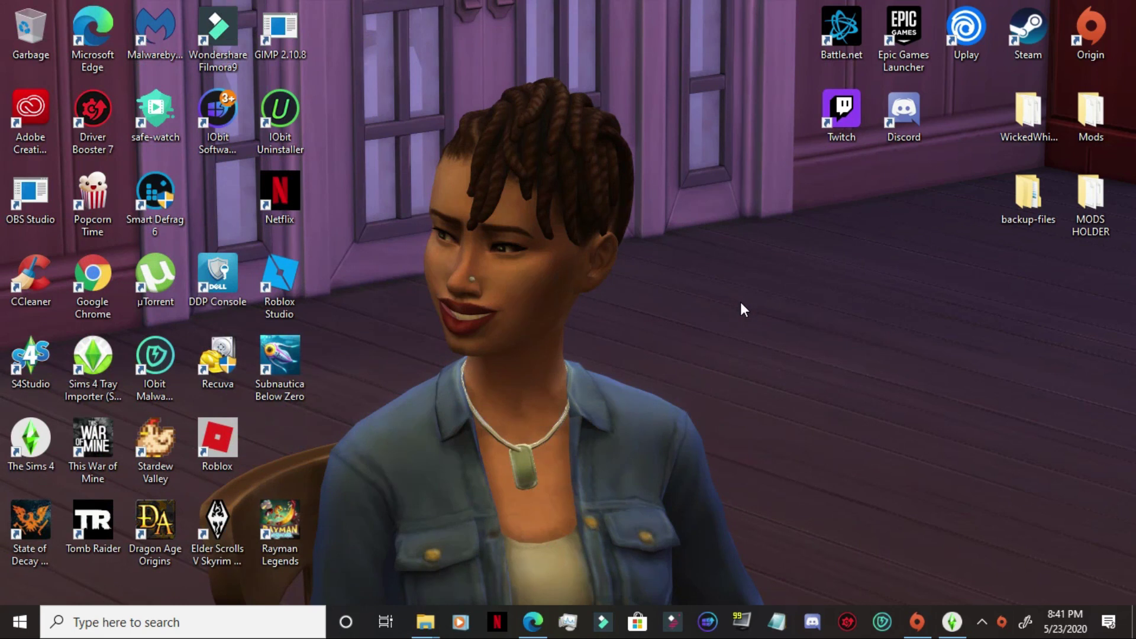